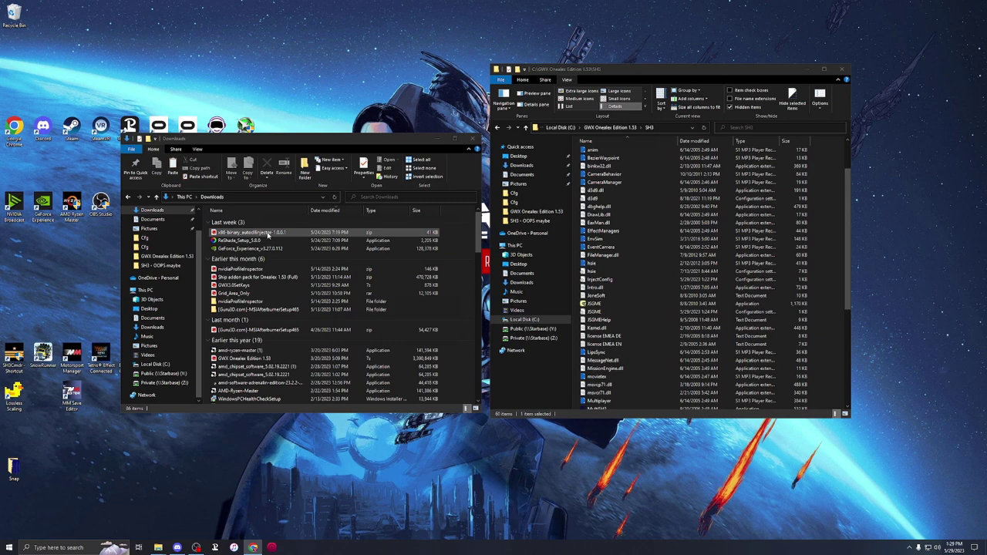
Create a new folder named Reshade inside the MODS folder of the SH3 game directory.
scroll(648, 307, "up", 2)
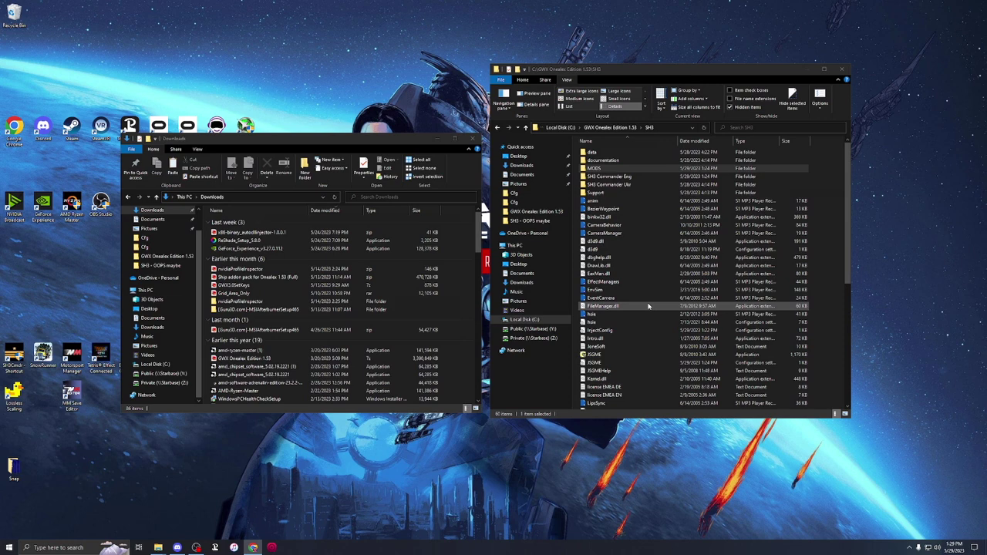
left_click(591, 169)
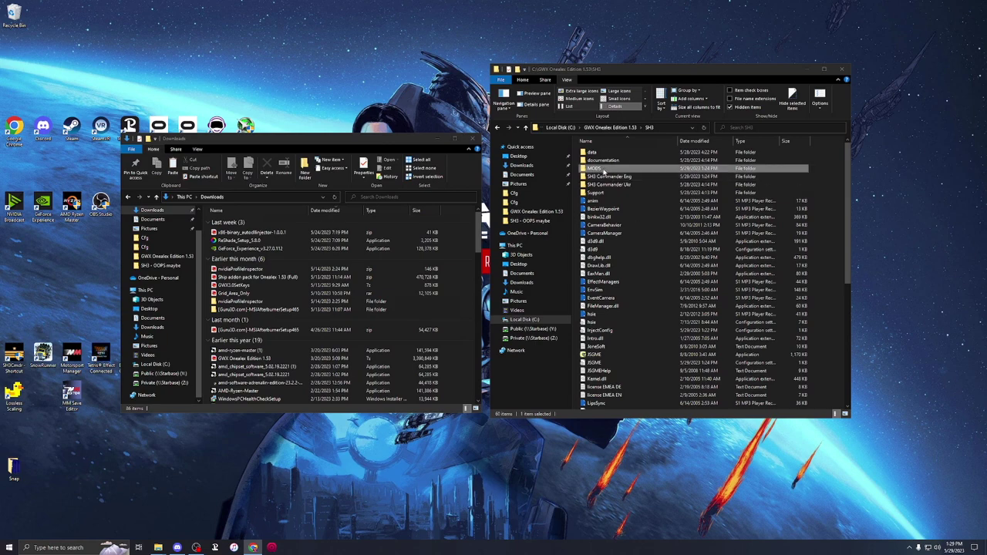
double_click(600, 168)
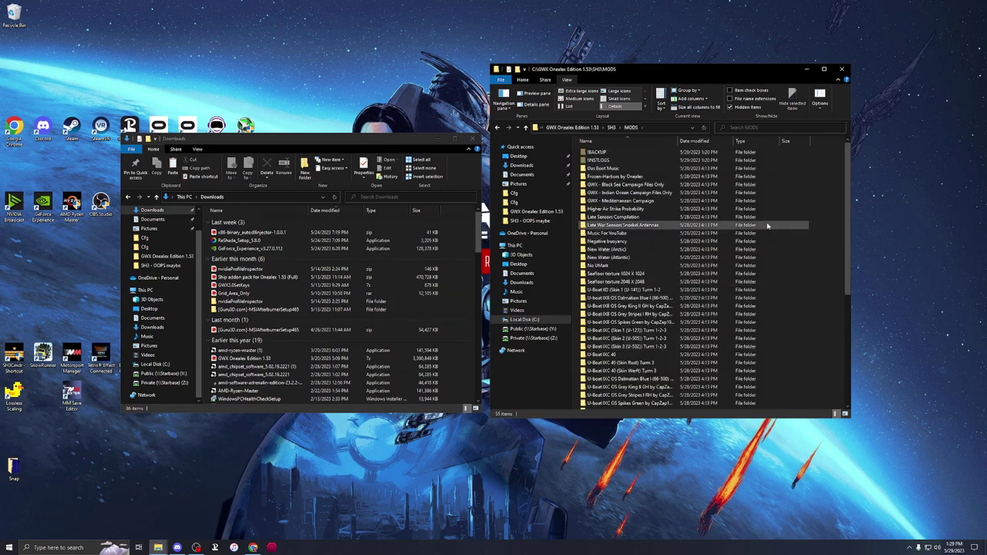
right_click(785, 303)
mouse_move(817, 395)
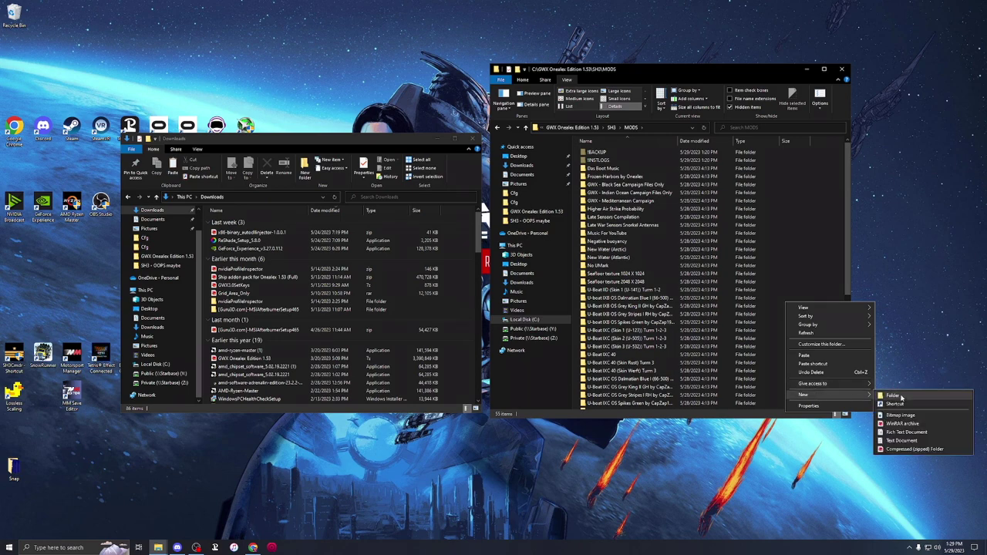
left_click(891, 398)
type("Reshade")
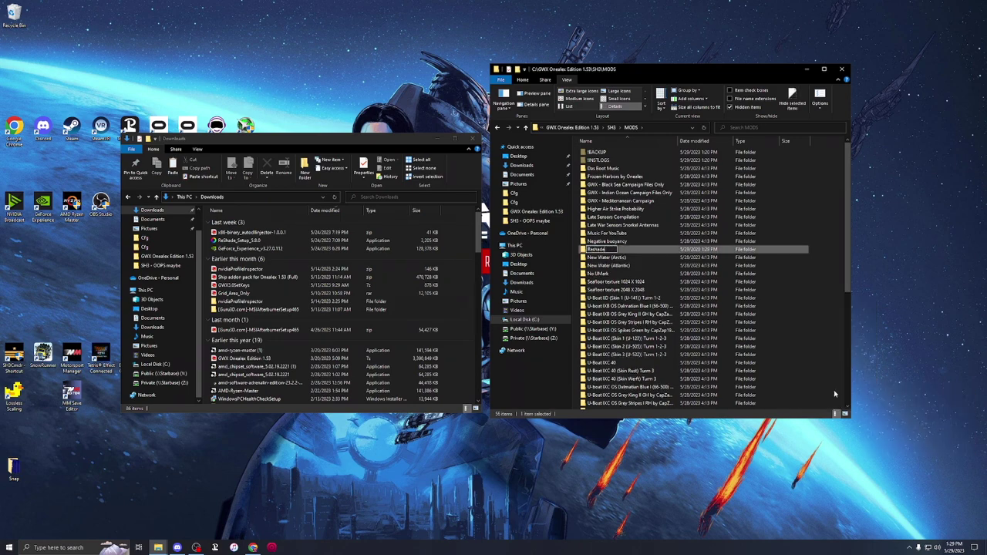
key("Return")
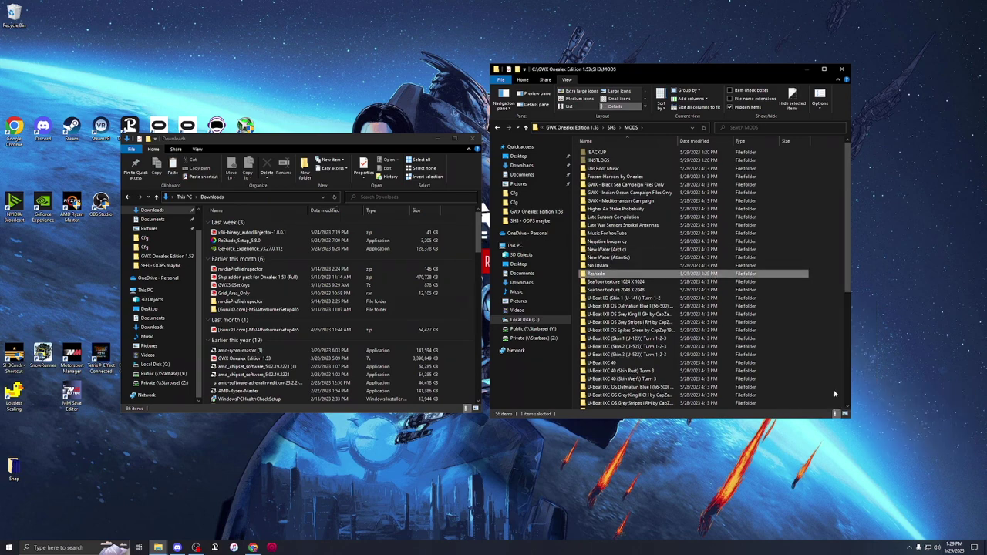
Copy the sh3 application file from the SH3 game folder.
left_click(611, 129)
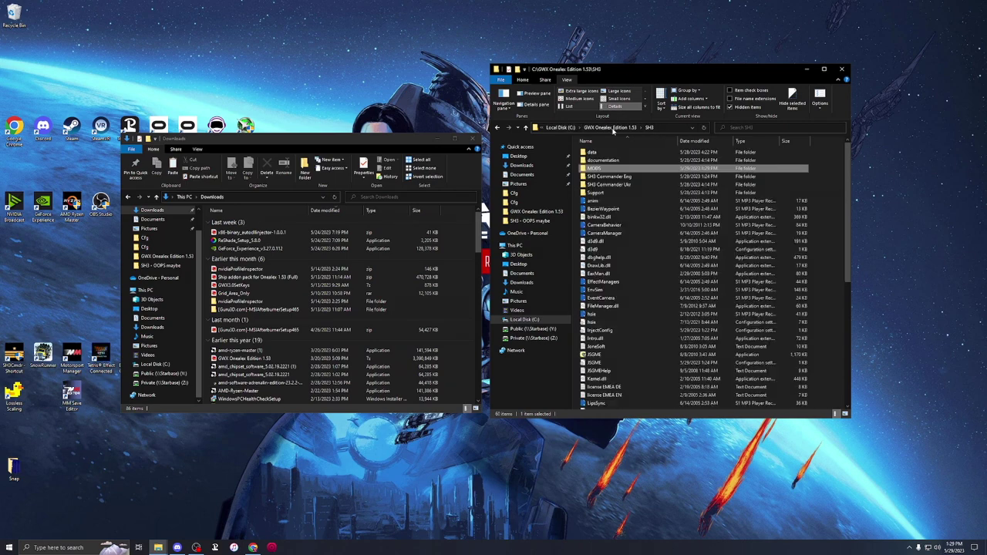
scroll(640, 293, "down", 8)
scroll(639, 293, "down", 2)
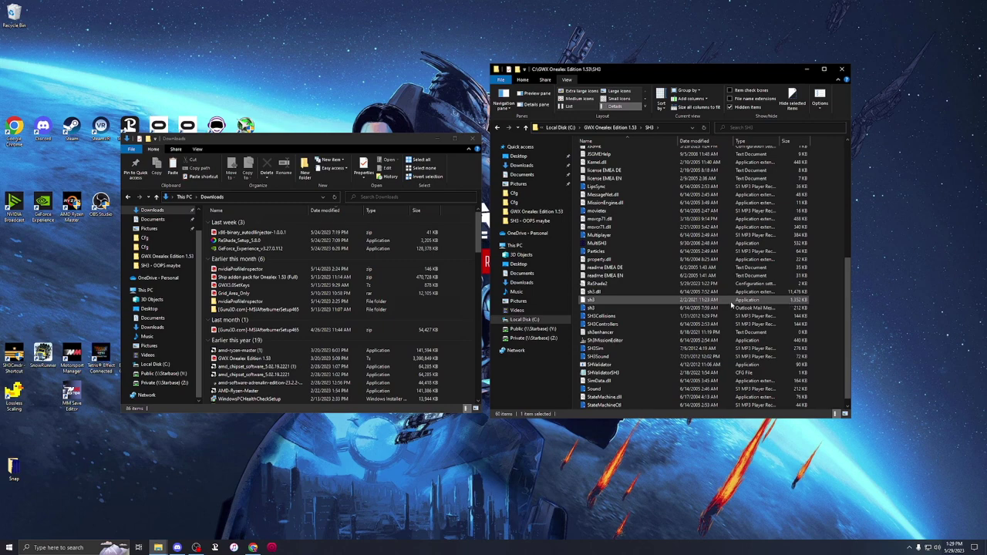
left_click(604, 301)
right_click(613, 300)
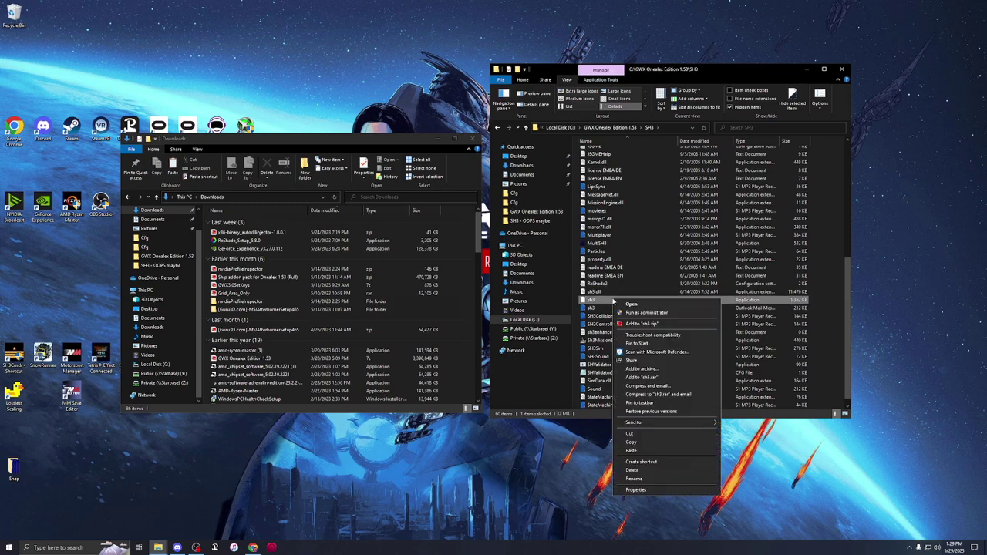
left_click(631, 441)
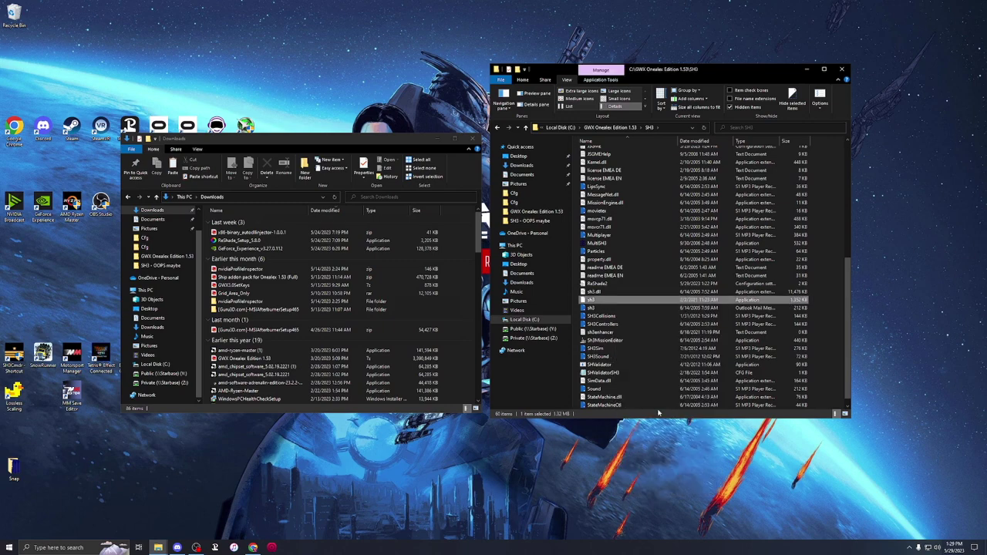
Paste the copied sh3 application into the Reshade folder inside MODS.
scroll(637, 284, "up", 7)
scroll(637, 283, "up", 3)
double_click(594, 163)
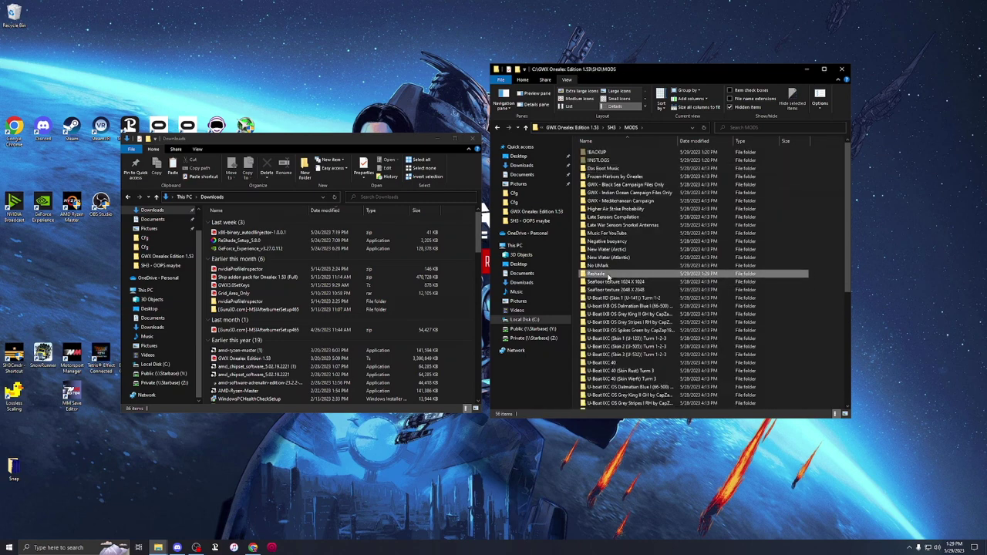
double_click(651, 273)
right_click(634, 226)
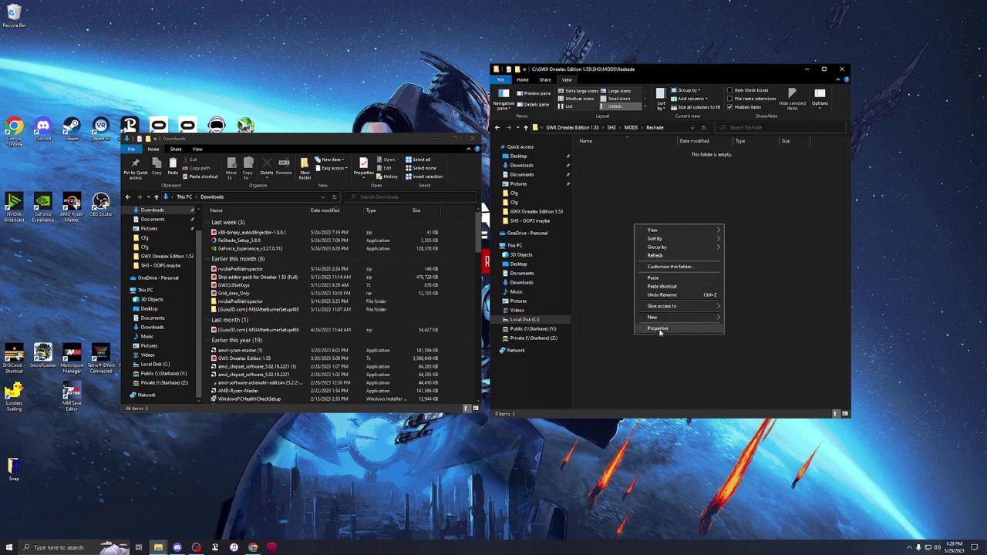
left_click(668, 278)
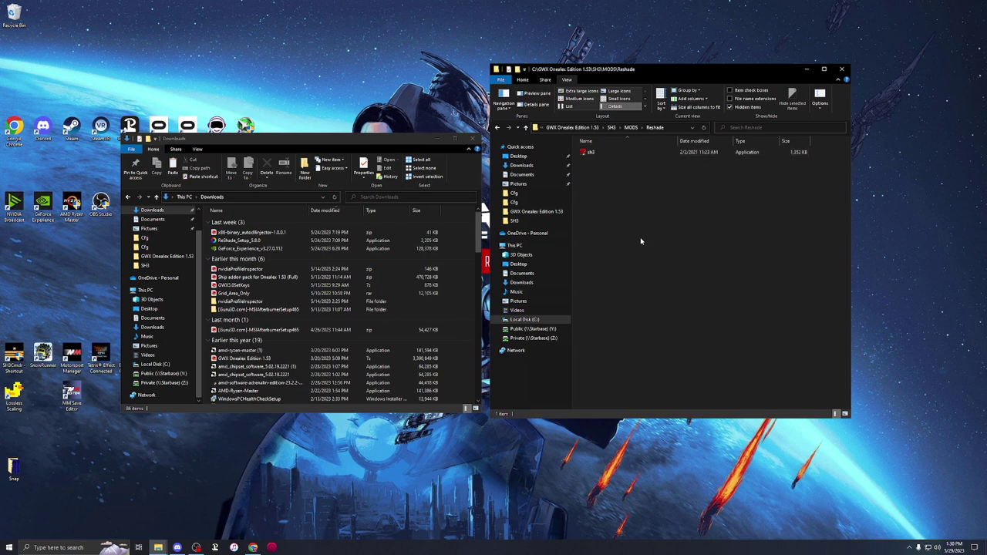
Launch ReShade_Setup_5.8.0 from Downloads and choose the sh3 application in MODS\Reshade as the game to install for.
double_click(250, 242)
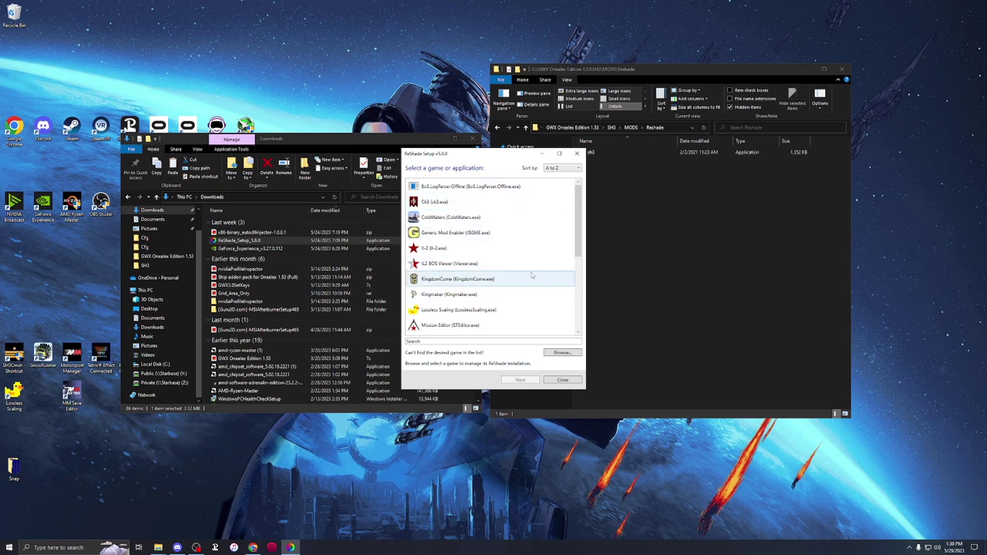
left_click(560, 352)
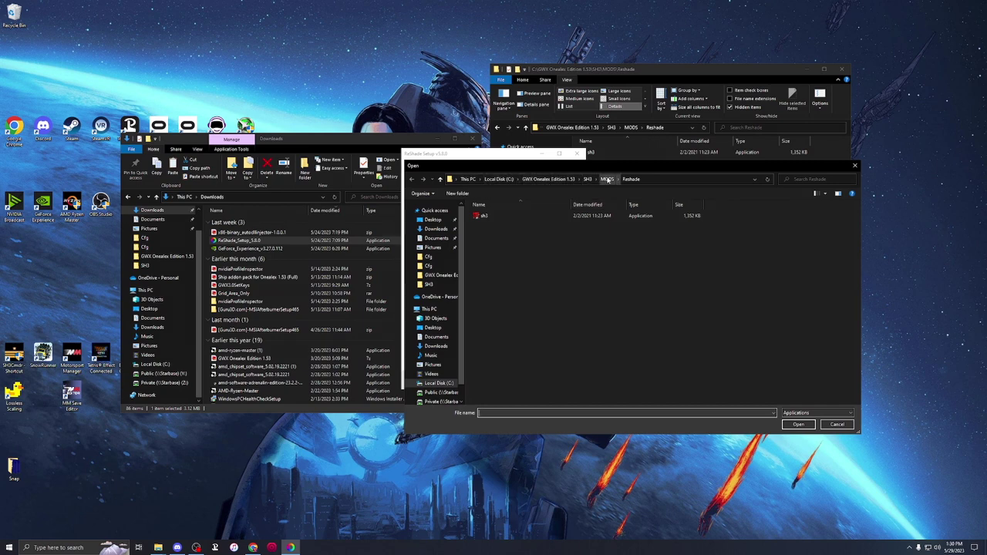
left_click(505, 217)
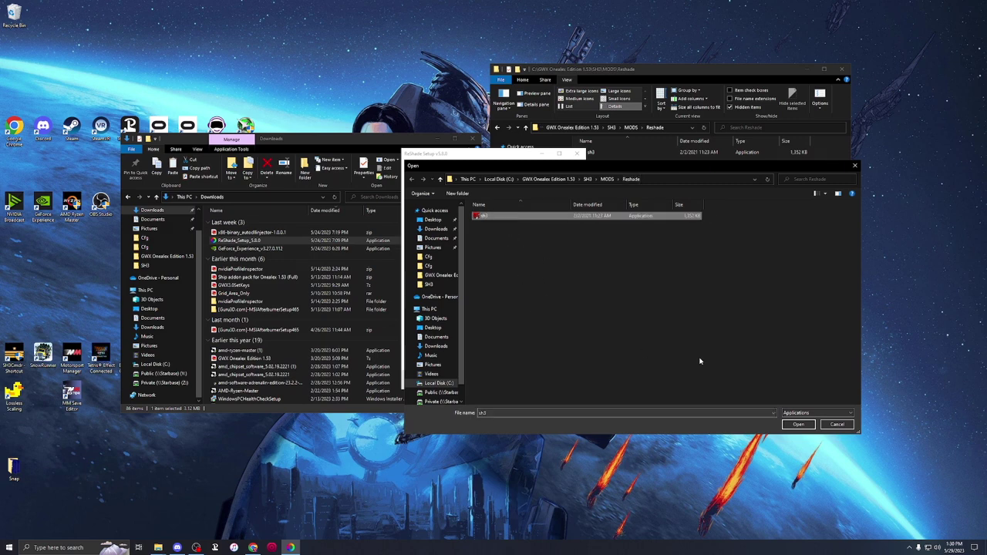
left_click(791, 426)
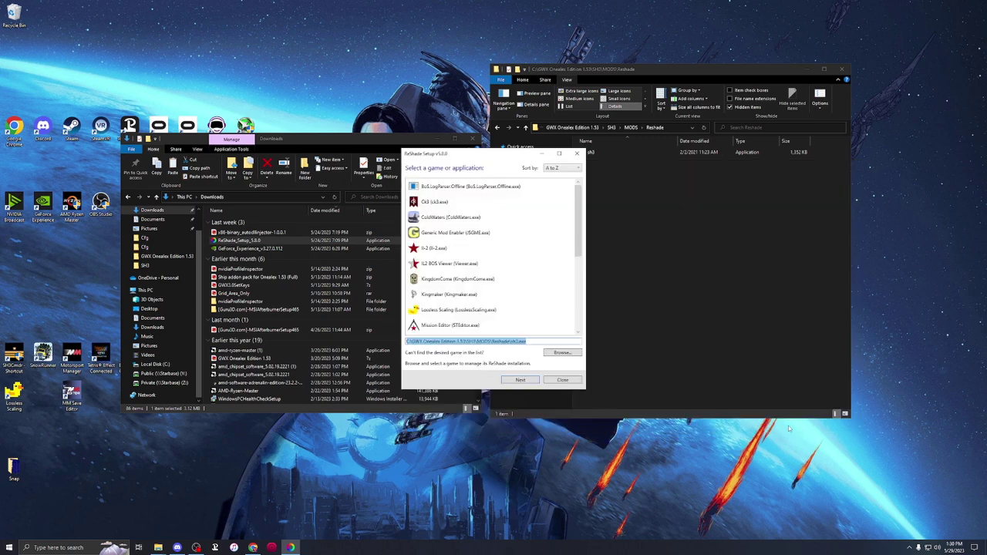
left_click(521, 380)
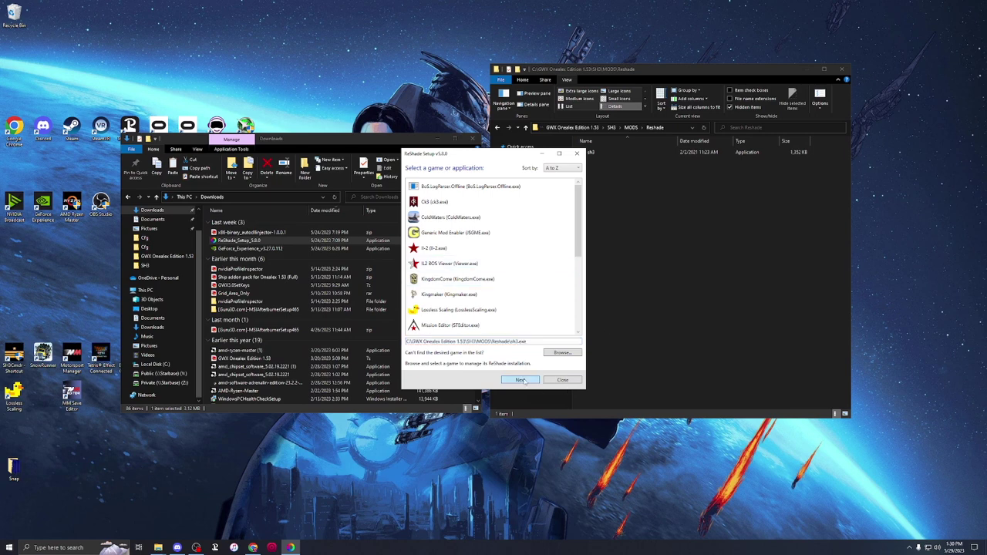
Choose DirectX 9 as the rendering API, skip the preset, and accept the Standard effects and SweetFX packages.
left_click(443, 240)
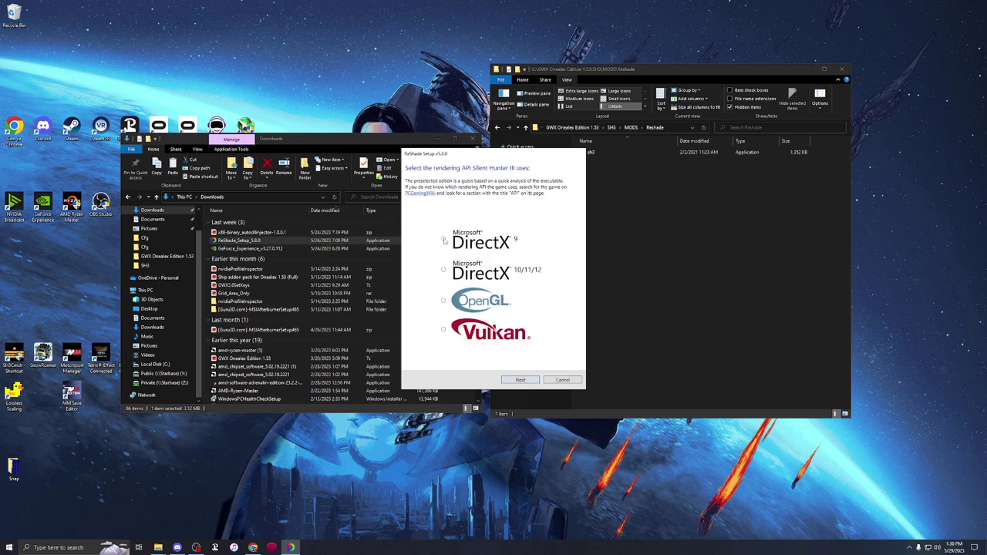
left_click(516, 380)
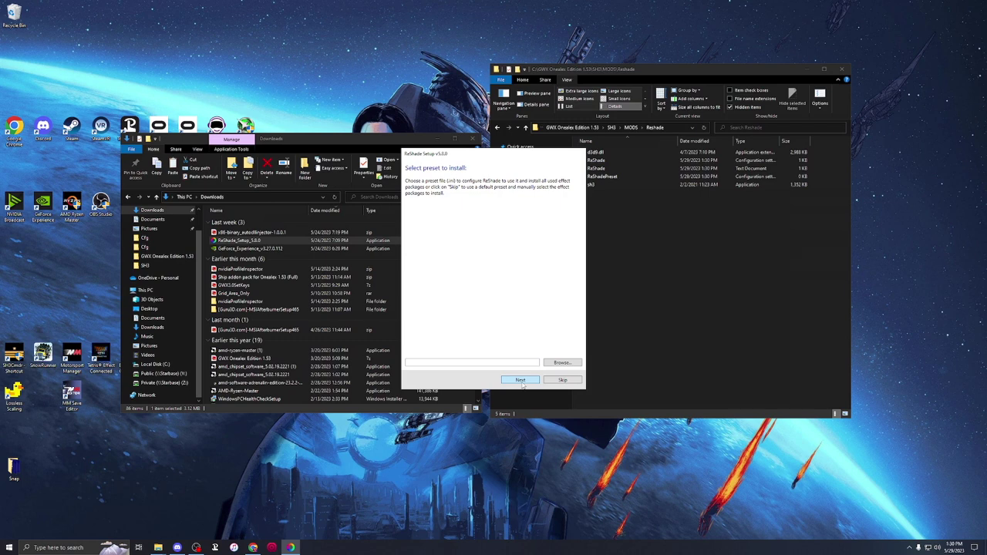
left_click(552, 384)
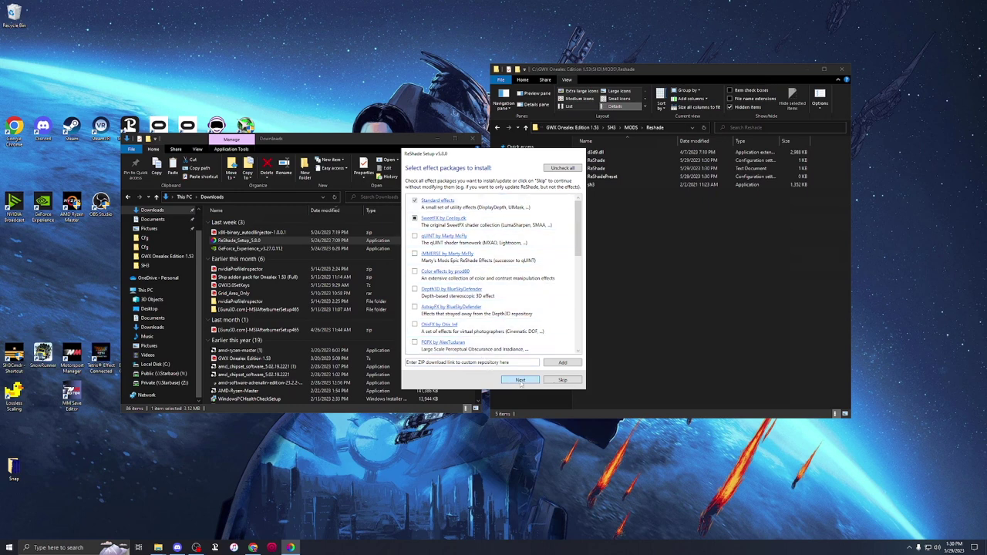
left_click(520, 380)
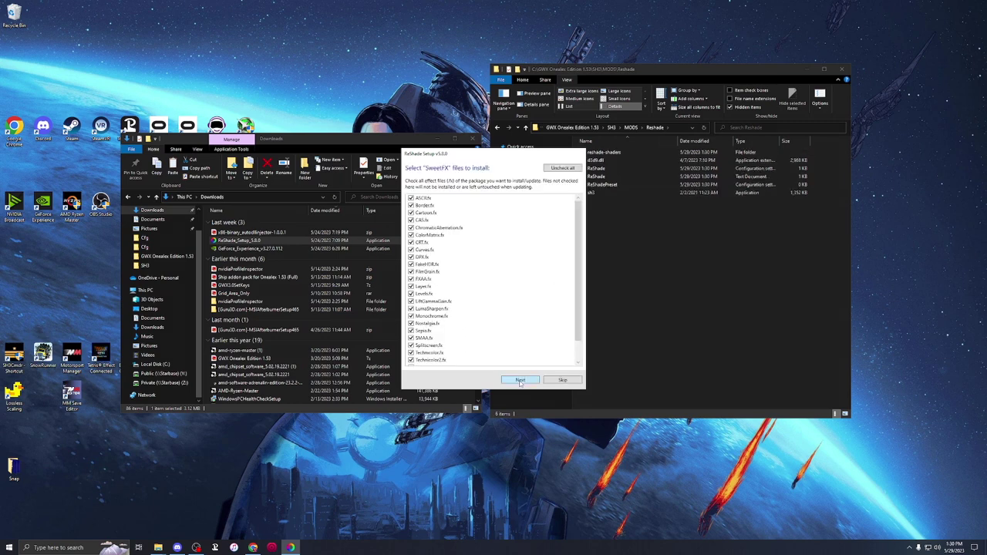
Limit the SweetFX files to FakeHDR.fx, FXAA.fx, Technicolor.fx and Technicolor2.fx, and finish the ReShade installation.
scroll(580, 318, "down", 2)
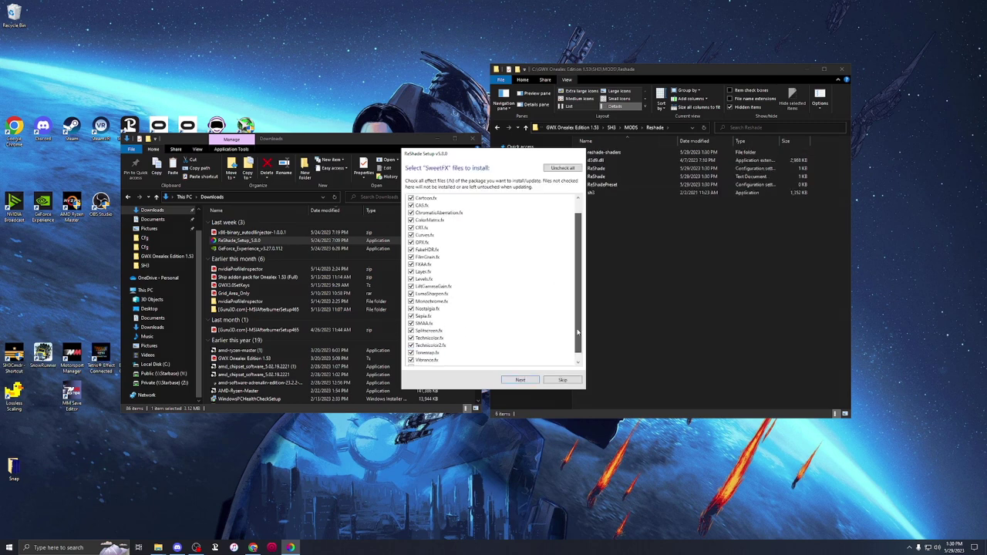
scroll(509, 255, "up", 2)
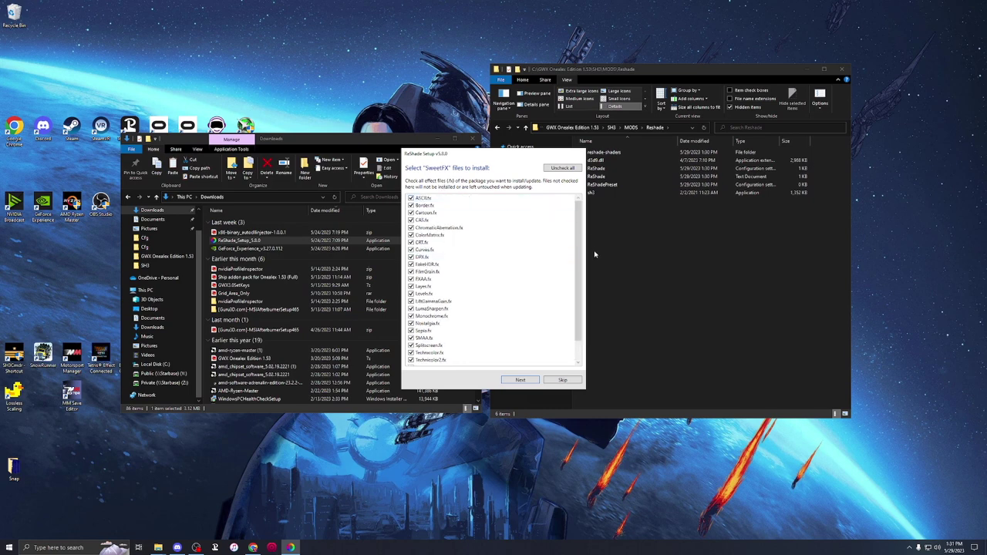
scroll(446, 340, "down", 1)
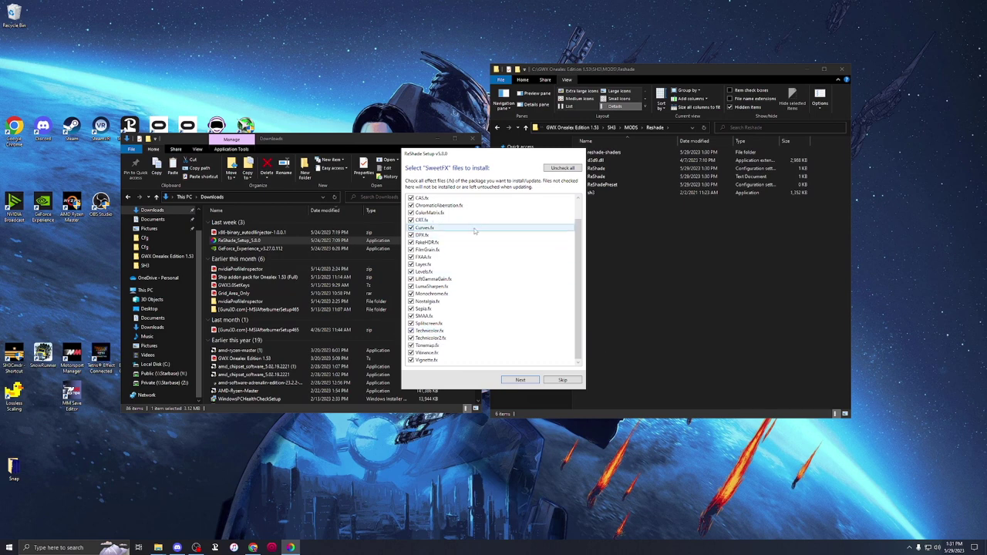
left_click(555, 172)
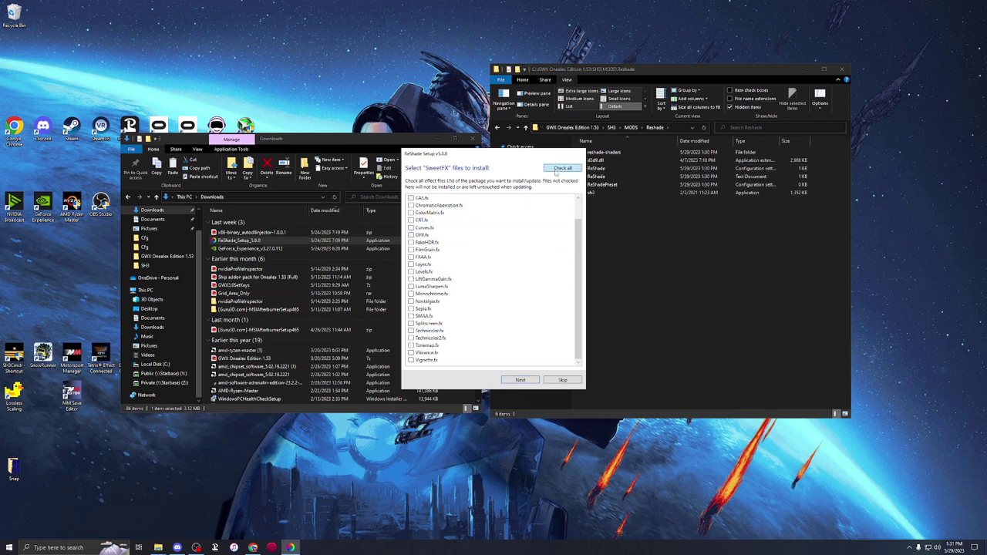
left_click(411, 338)
left_click(411, 330)
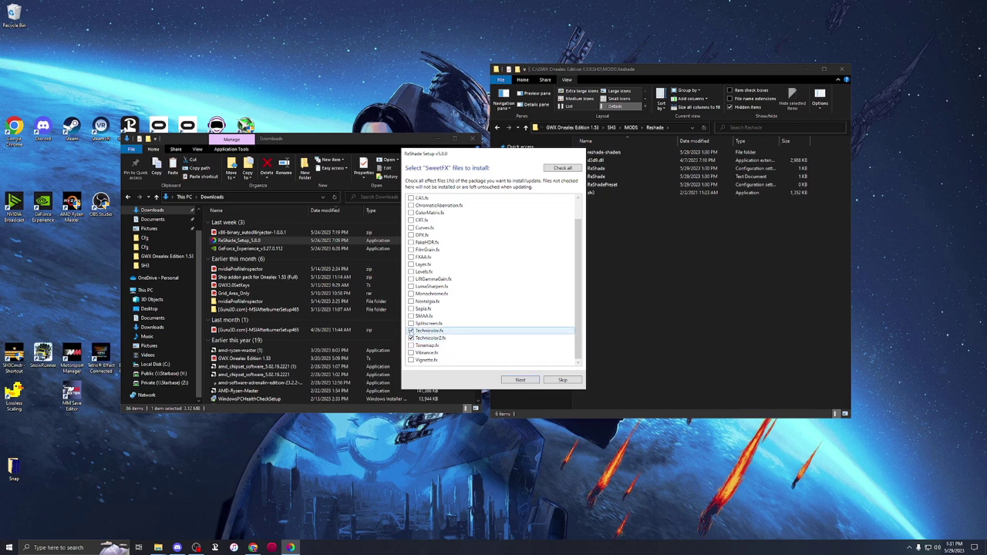
left_click(411, 257)
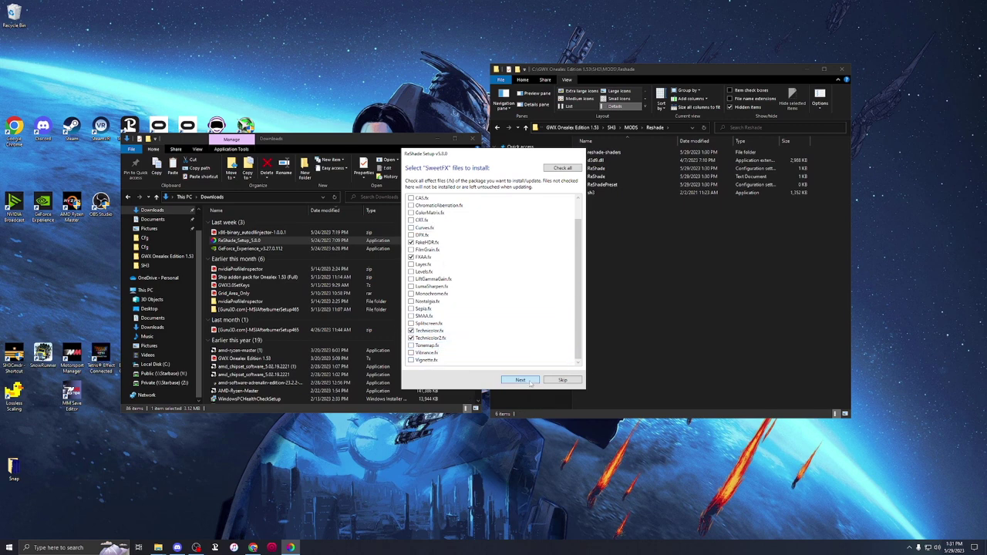
scroll(577, 317, "up", 1)
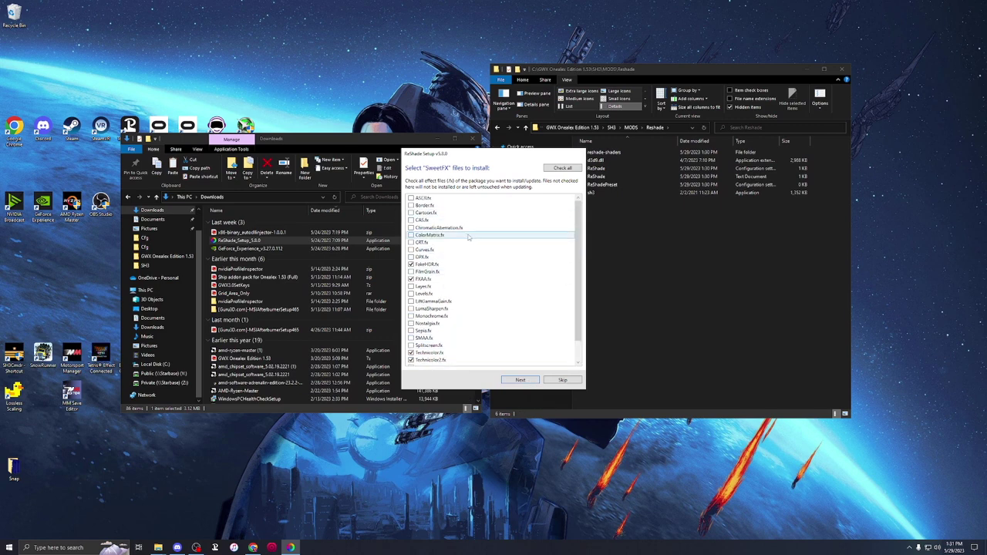
left_click(521, 381)
left_click(520, 380)
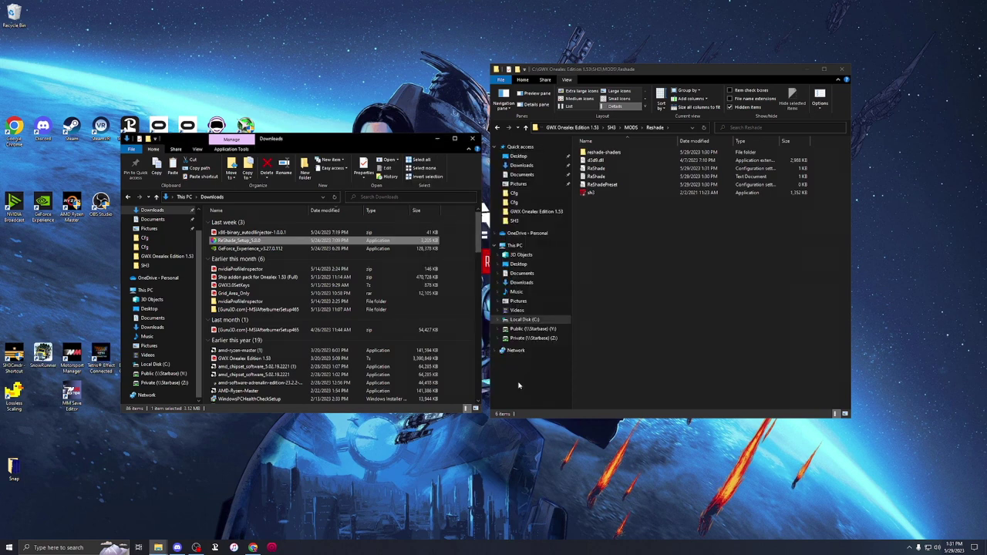
Delete the copied sh3 application from the Reshade mod folder.
left_click(599, 260)
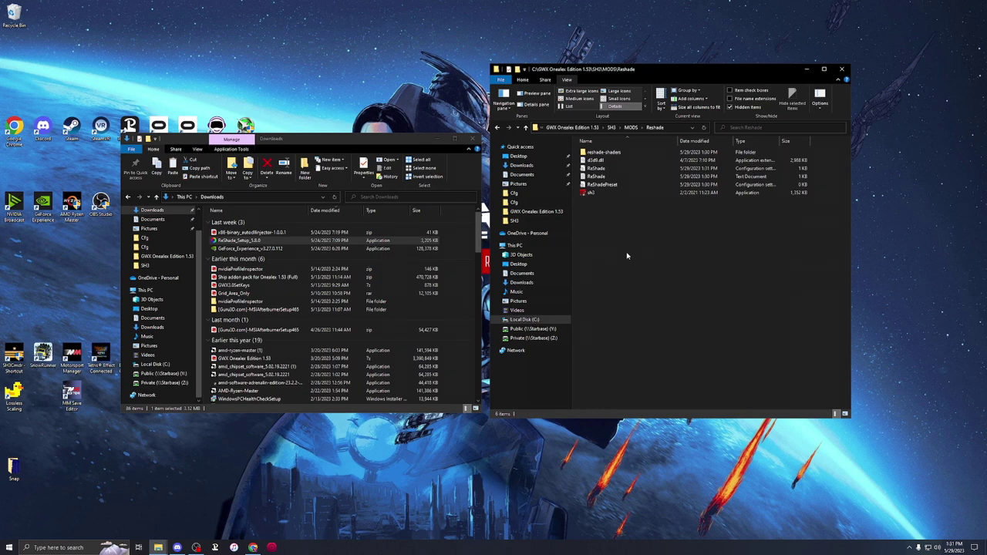
left_click(613, 193)
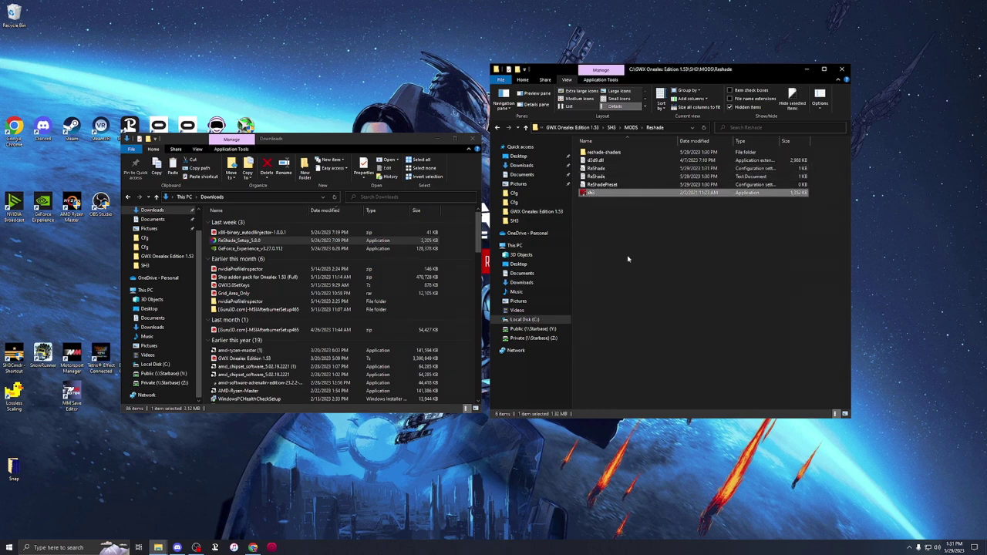
right_click(614, 196)
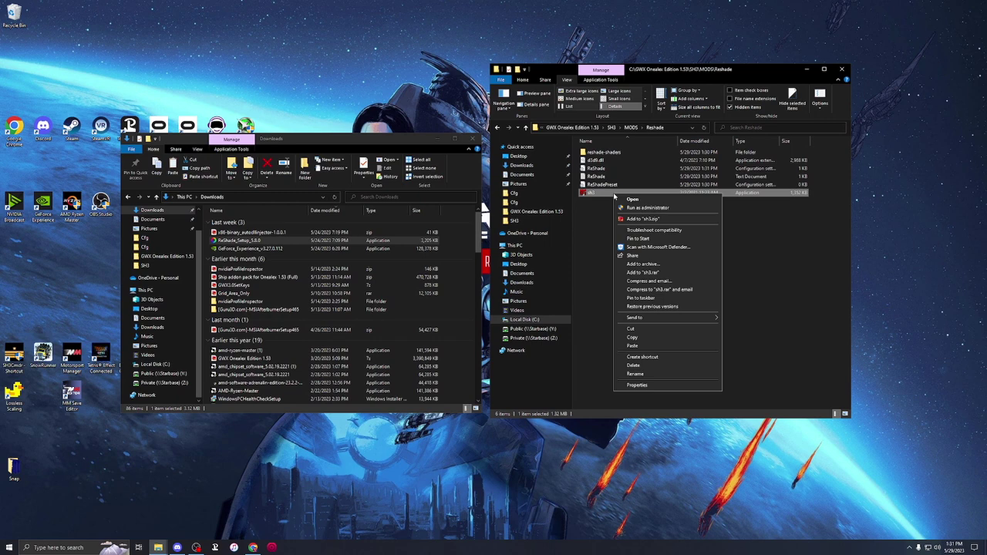
left_click(636, 364)
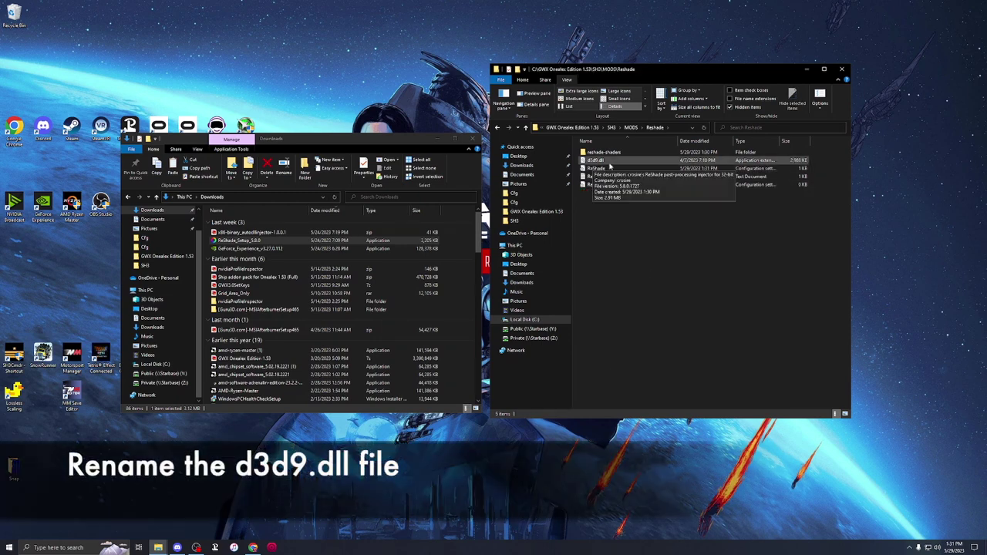
Rename the d3d9.dll file in the Reshade mod folder to sh3_d3d9.dll.
right_click(612, 163)
key("Escape")
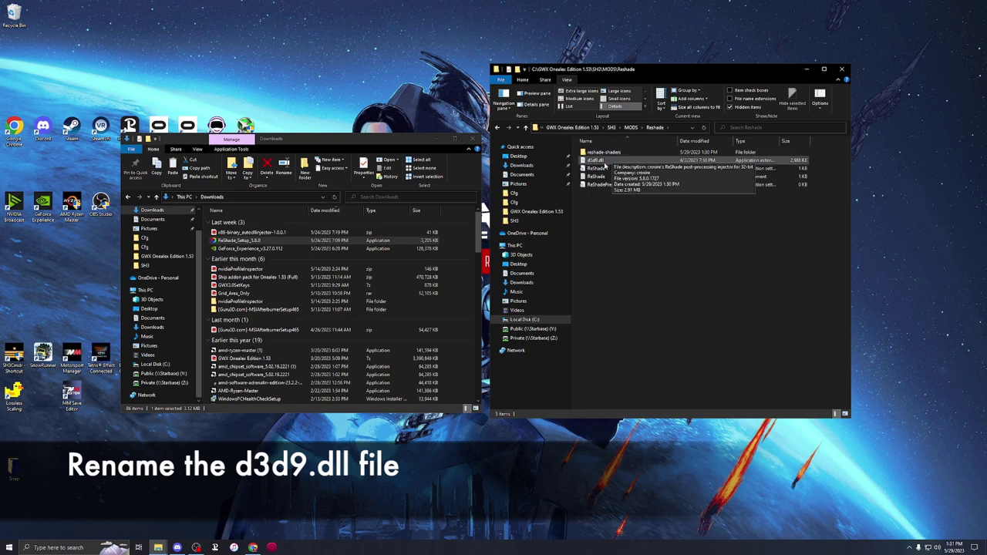
left_click(608, 164)
right_click(608, 164)
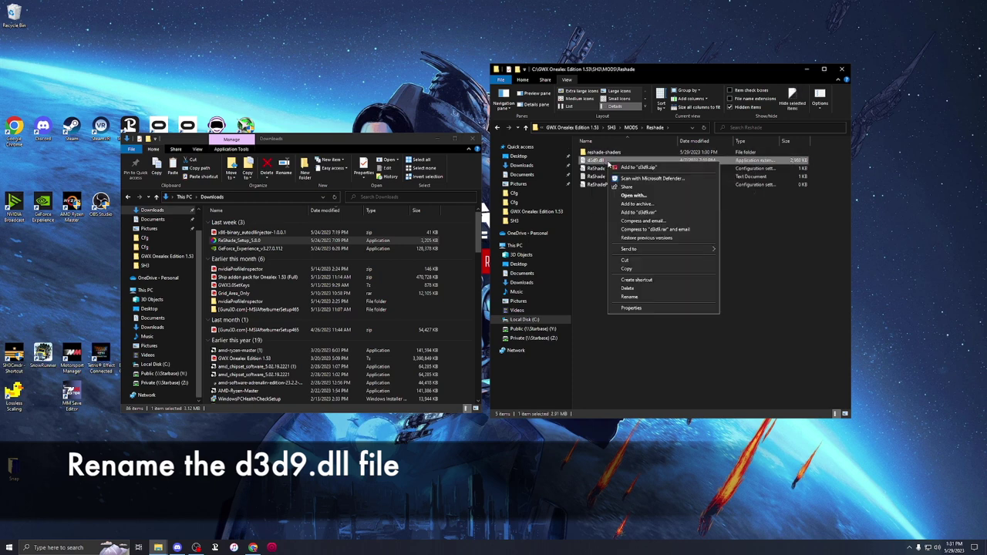
left_click(631, 297)
type("dxgi")
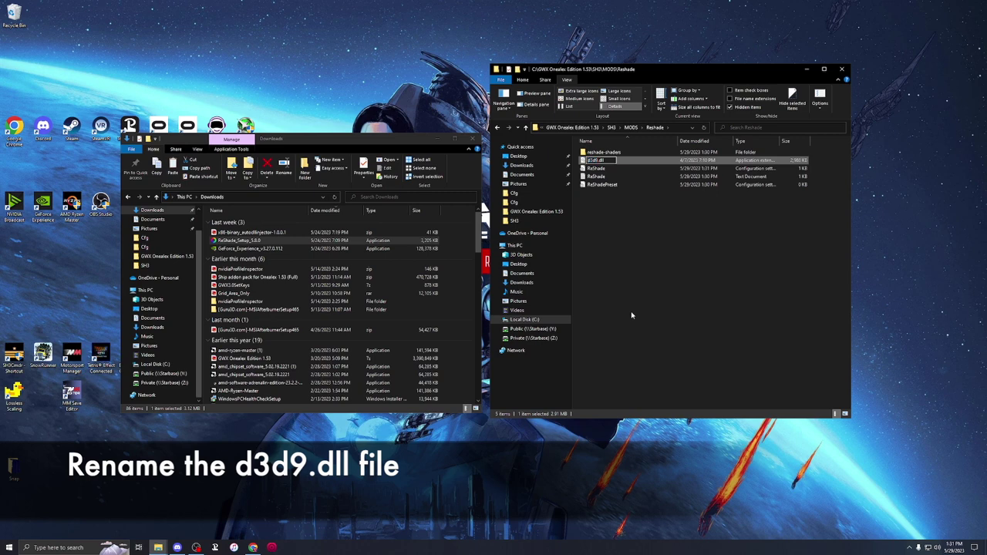
type("3d")
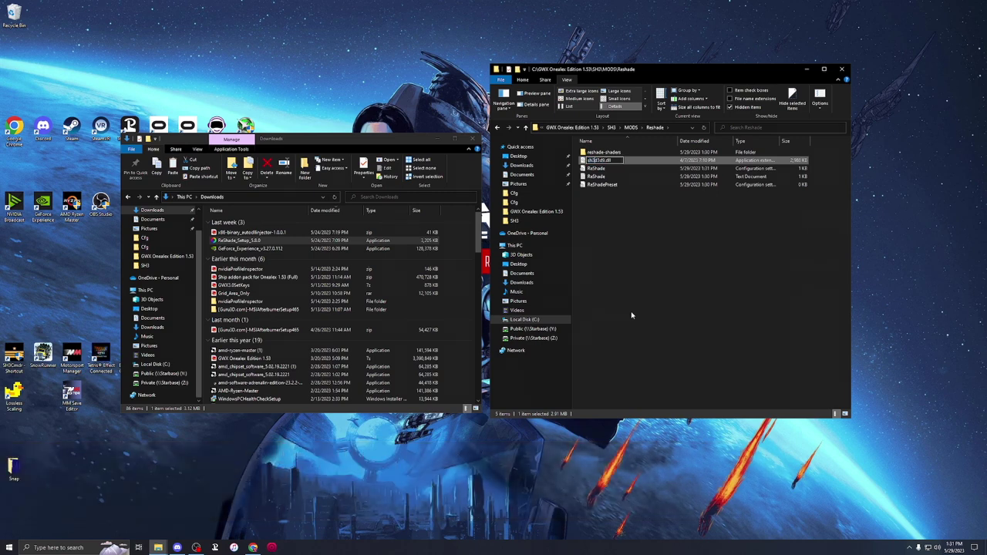
key("Return")
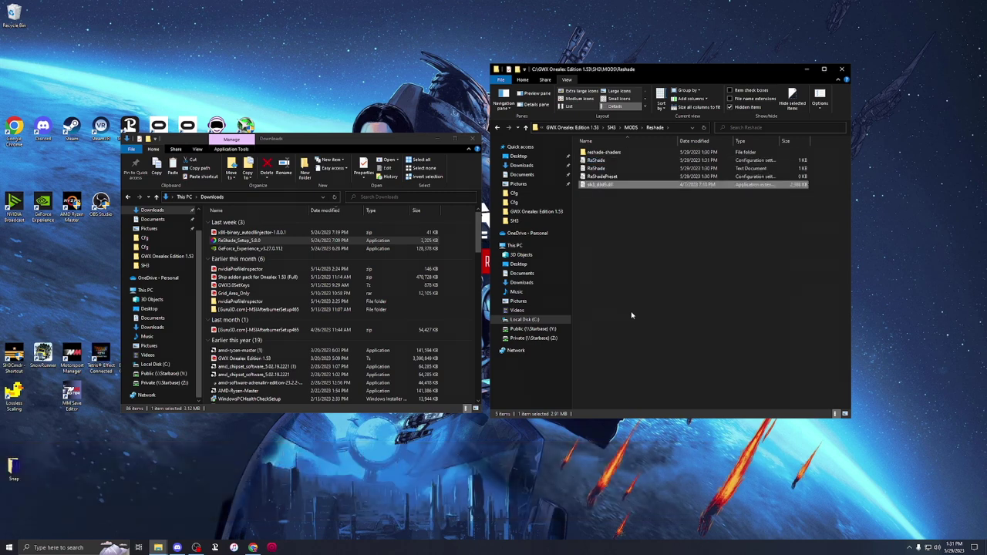
left_click(631, 315)
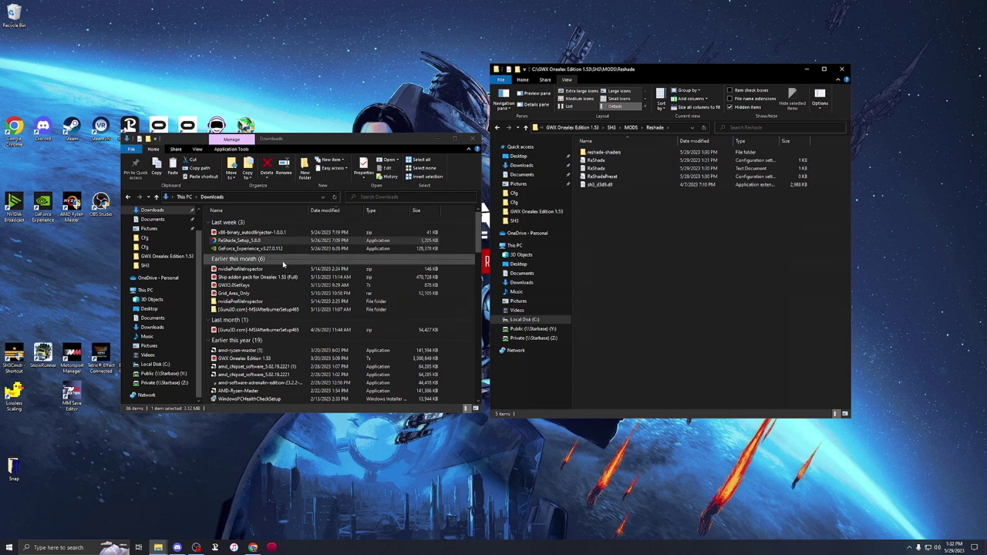
Extract the x86-binary_autodllinjector-1.0.0.1 archive in Downloads and move its AutoInject application into the Reshade mod folder.
left_click(245, 232)
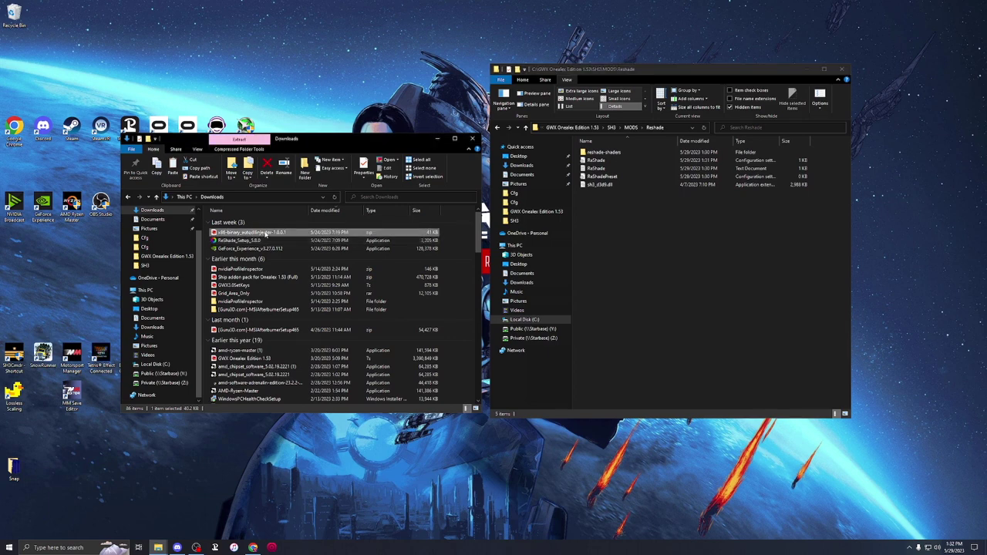
right_click(262, 232)
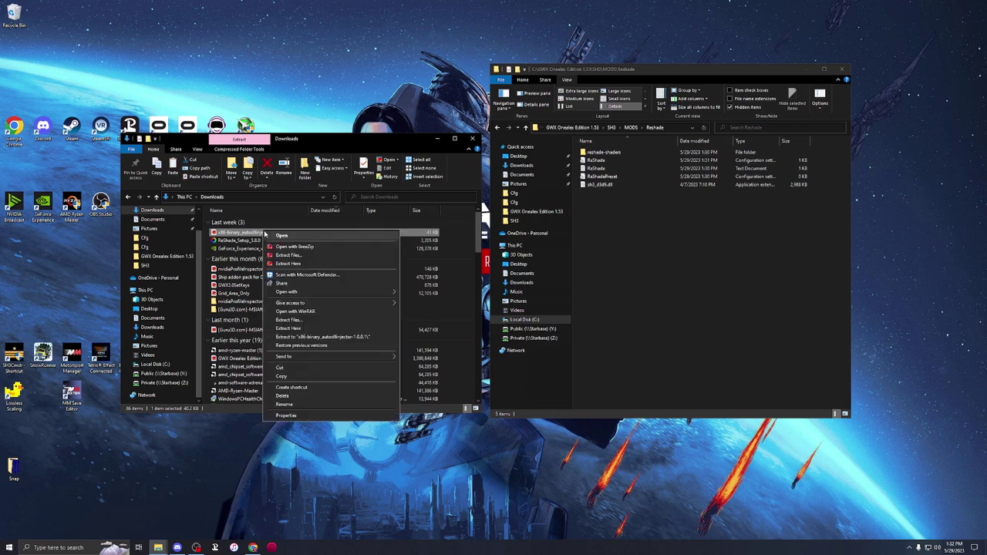
left_click(282, 263)
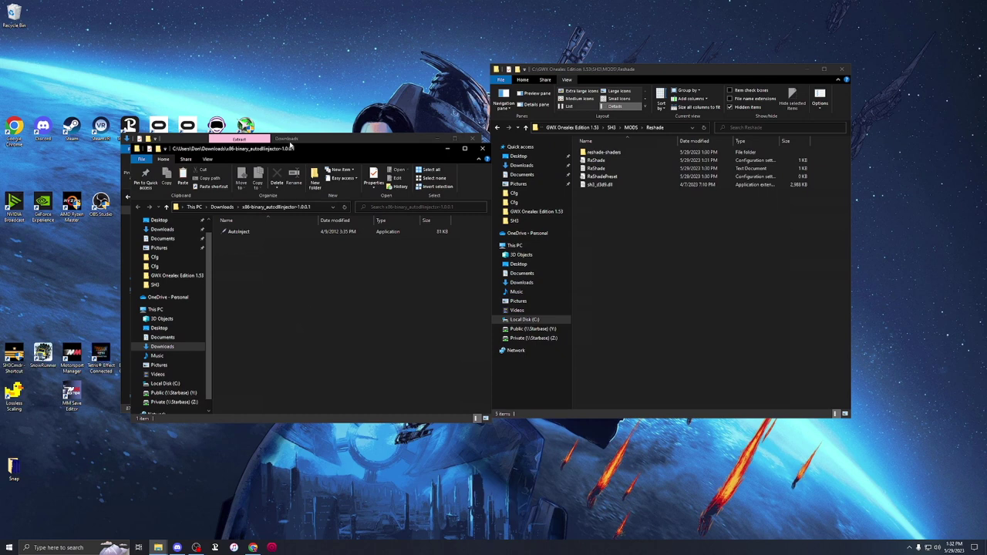
left_click_drag(234, 234, 692, 282)
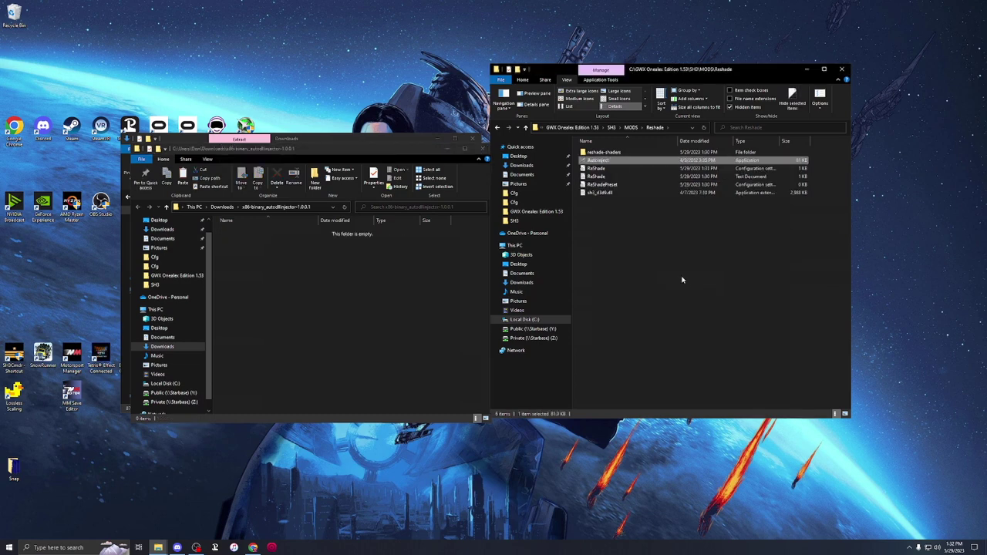
left_click(481, 150)
key("alt+Left")
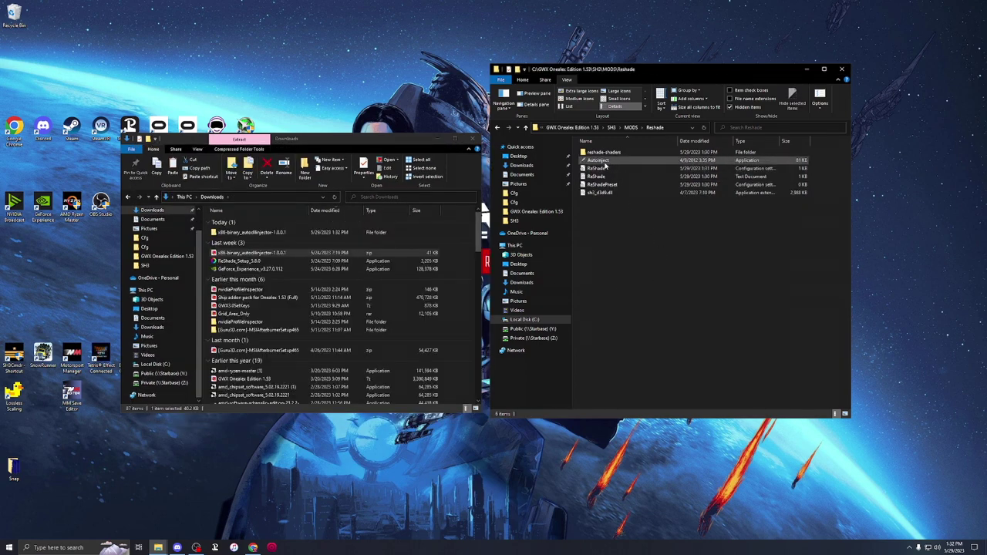
left_click(606, 163)
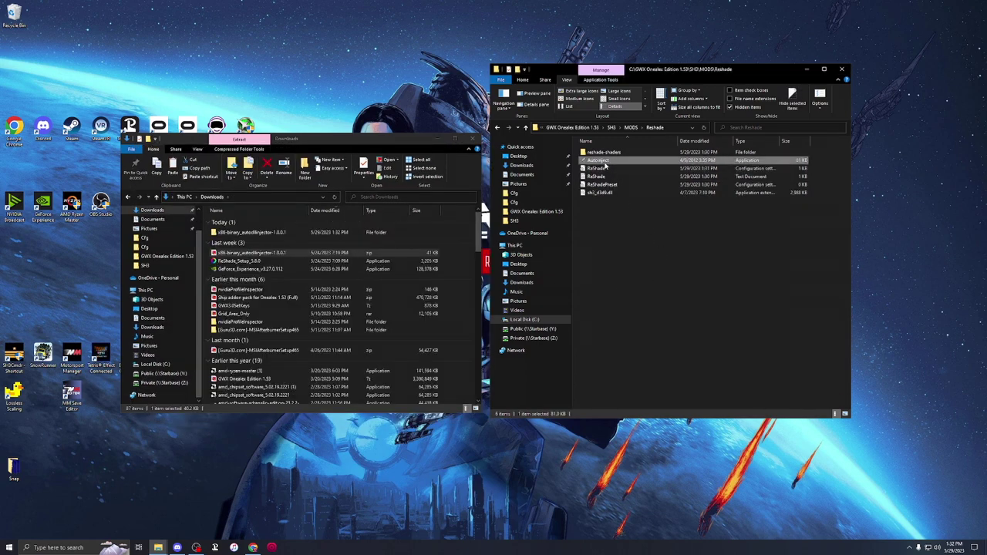
left_click(610, 231)
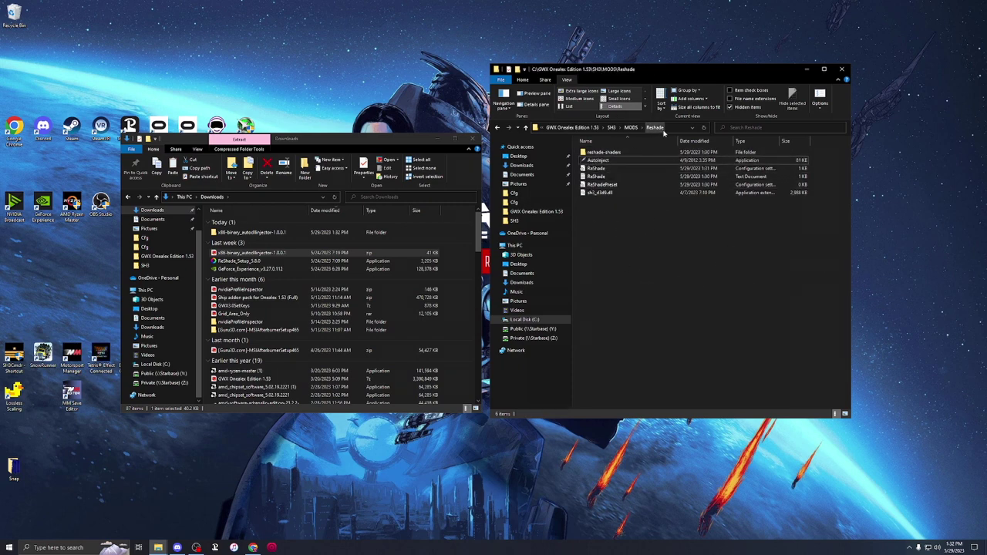
Launch JSGME from the SH3 folder, activate the Reshade mod, and close the mod enabler.
left_click(630, 129)
left_click(610, 128)
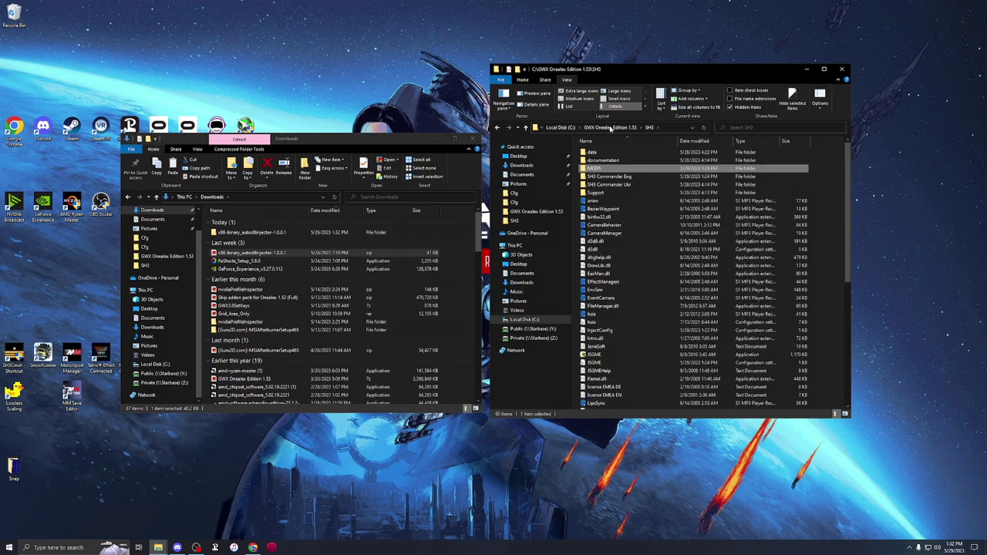
double_click(609, 355)
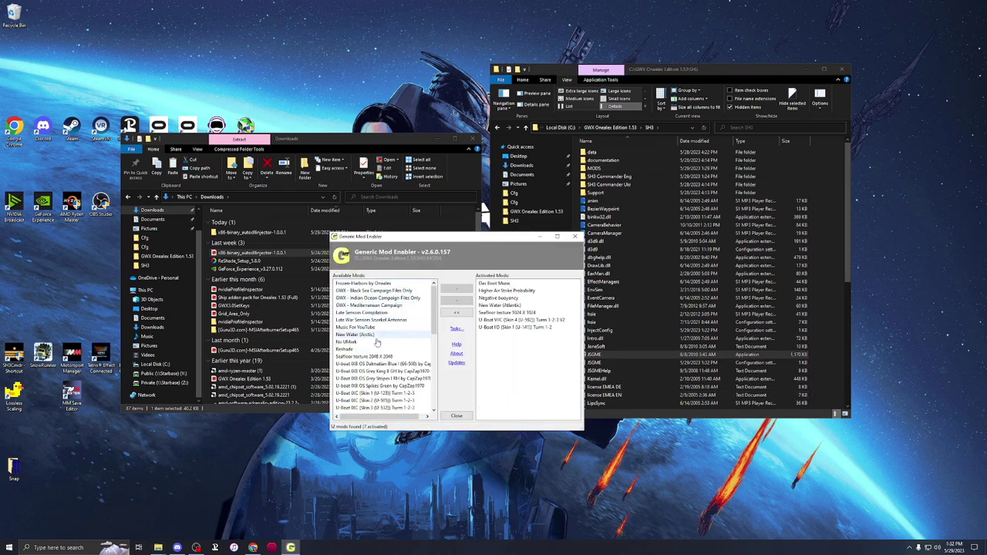
left_click(358, 351)
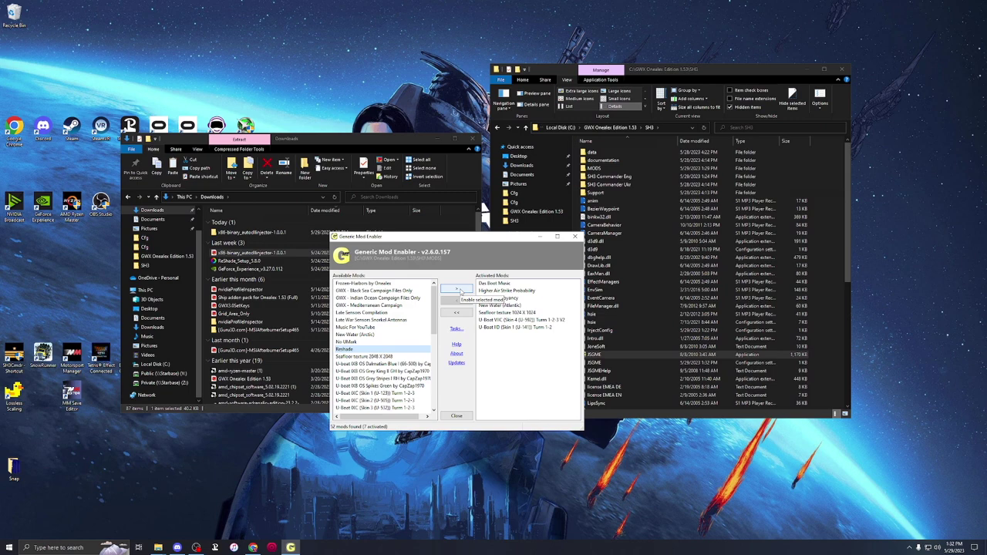
left_click(458, 290)
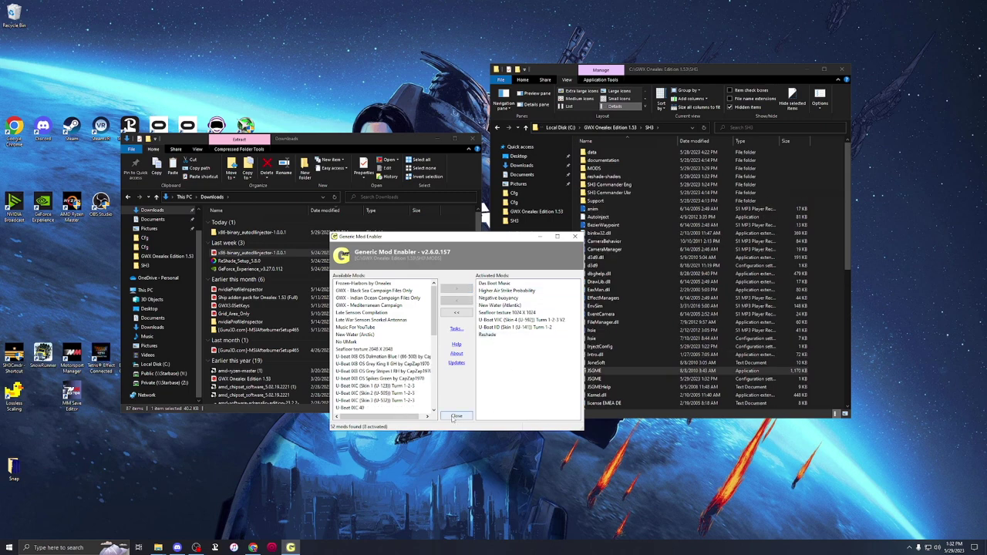
left_click(456, 417)
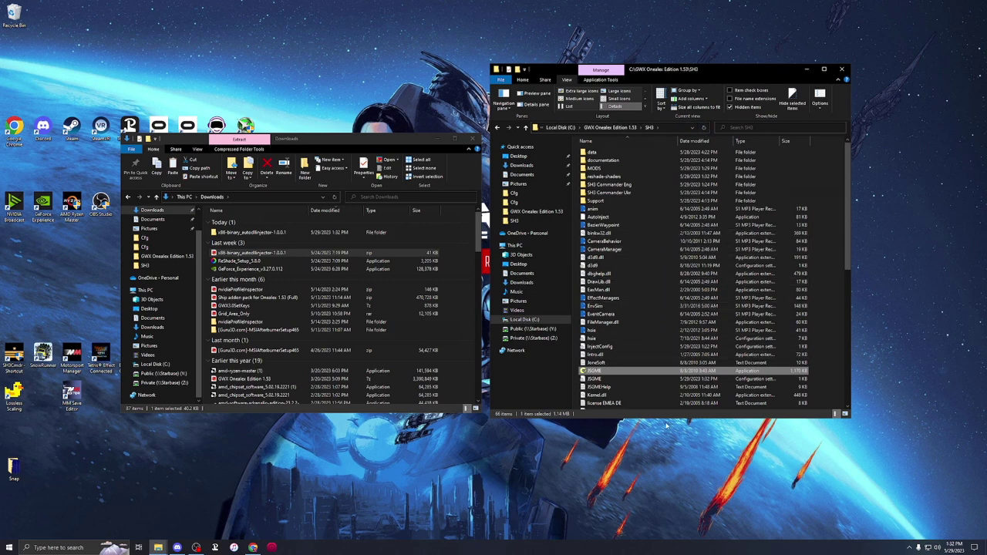
Check AutoInject's compatibility properties in the SH3 folder for Windows 7 mode and running as administrator.
left_click(615, 218)
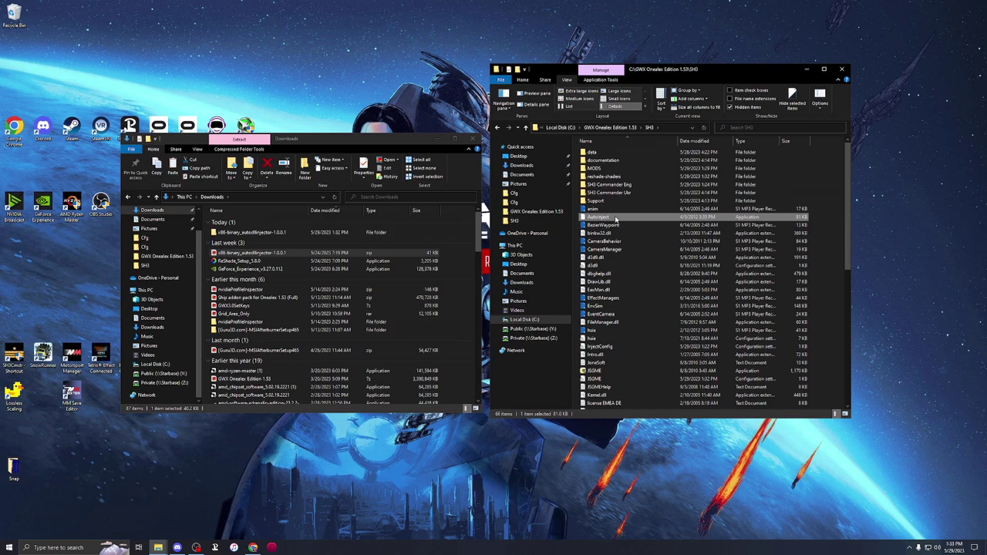
right_click(623, 220)
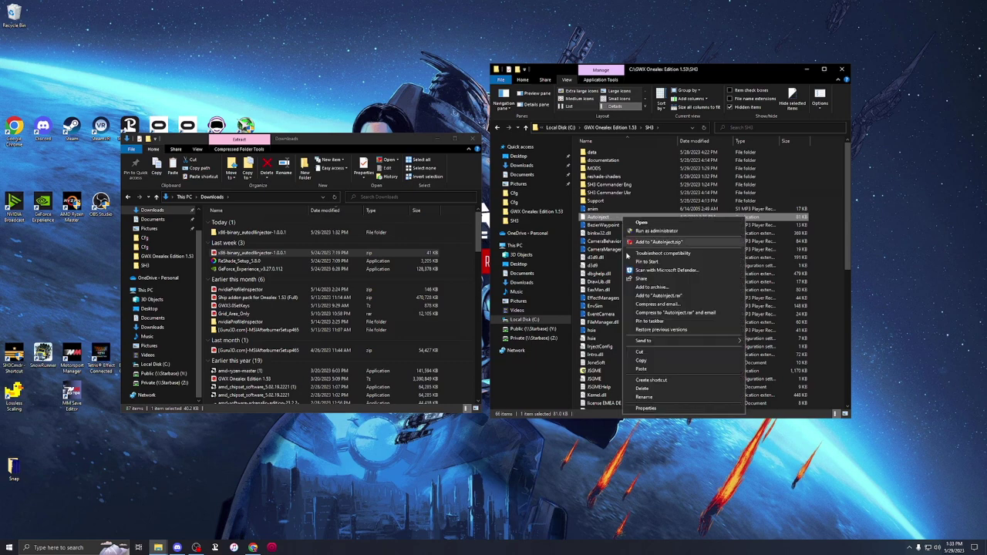
left_click(644, 409)
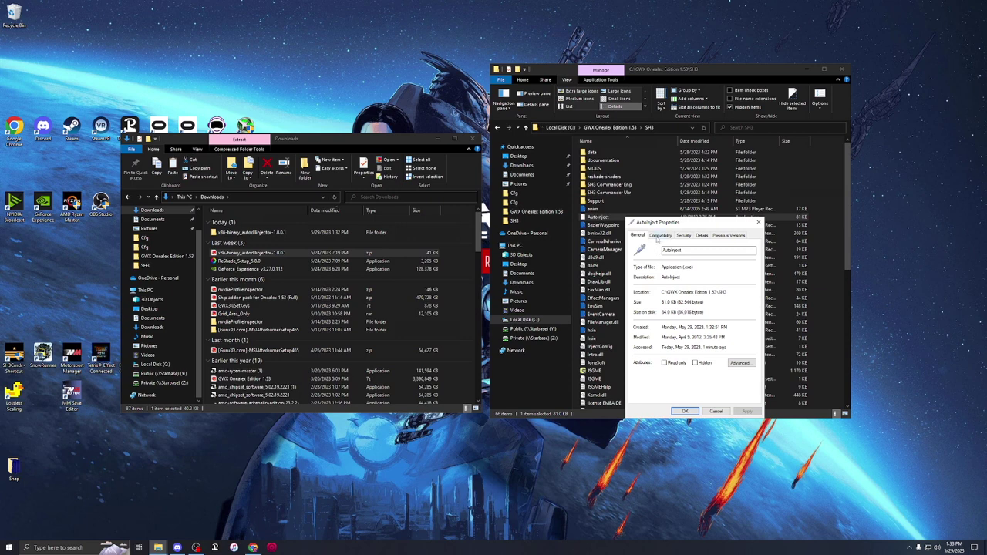
left_click(660, 235)
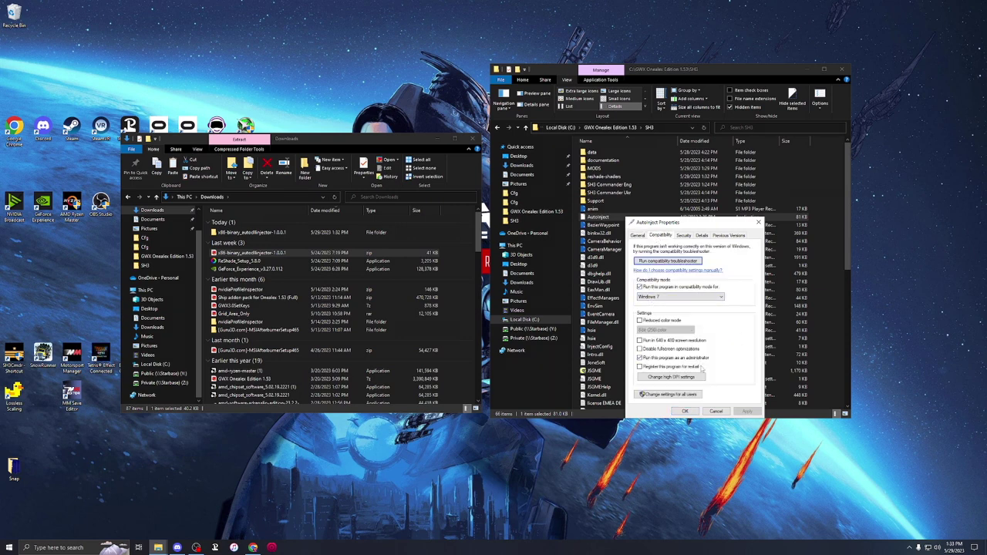
left_click(691, 412)
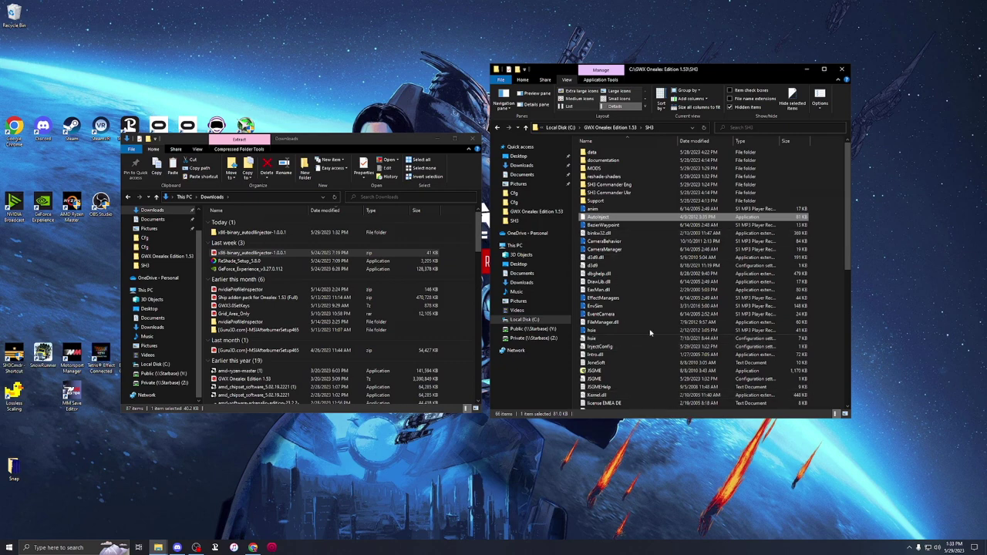
Create a desktop shortcut for AutoInject and place it directly above the SH3Cmdr shortcut.
right_click(620, 220)
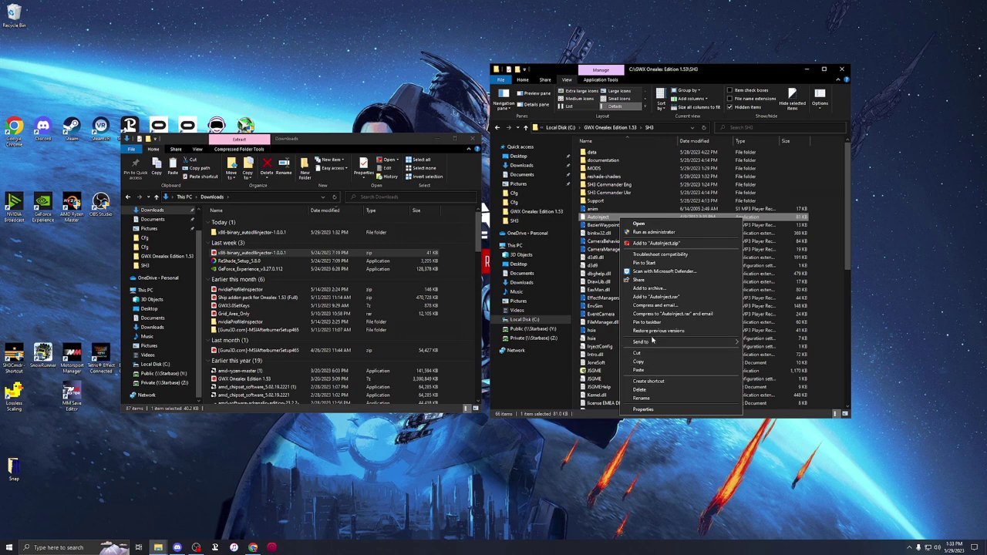
mouse_move(652, 344)
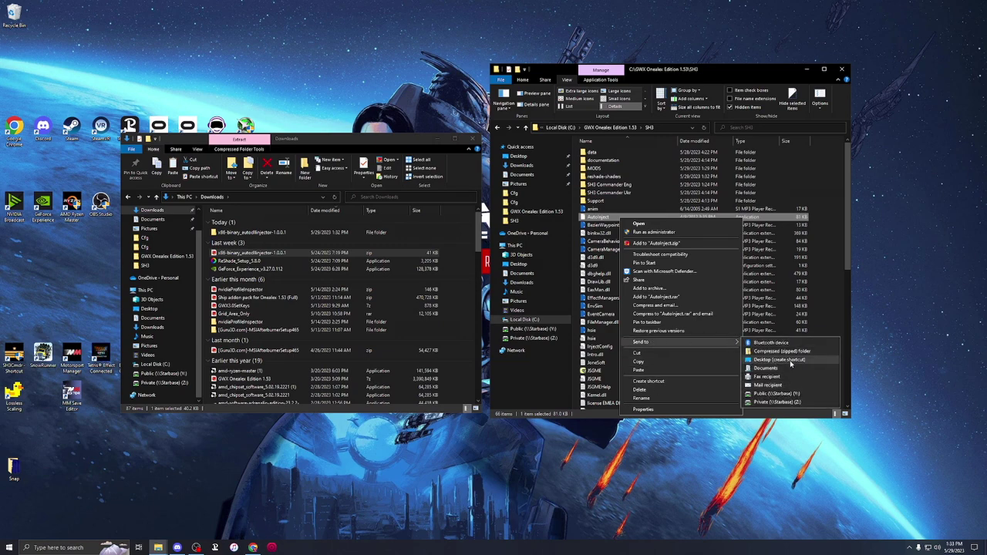
left_click(780, 359)
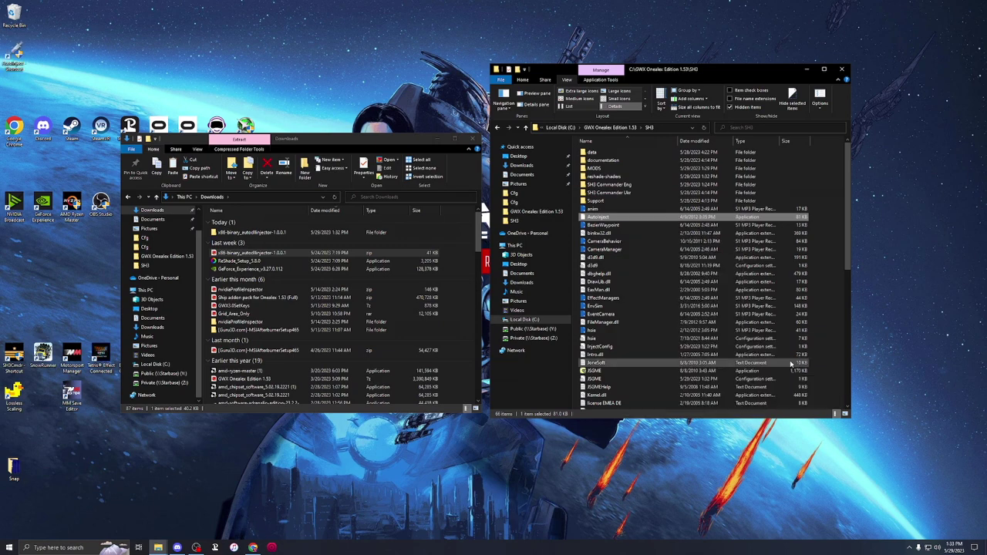
left_click_drag(16, 56, 19, 321)
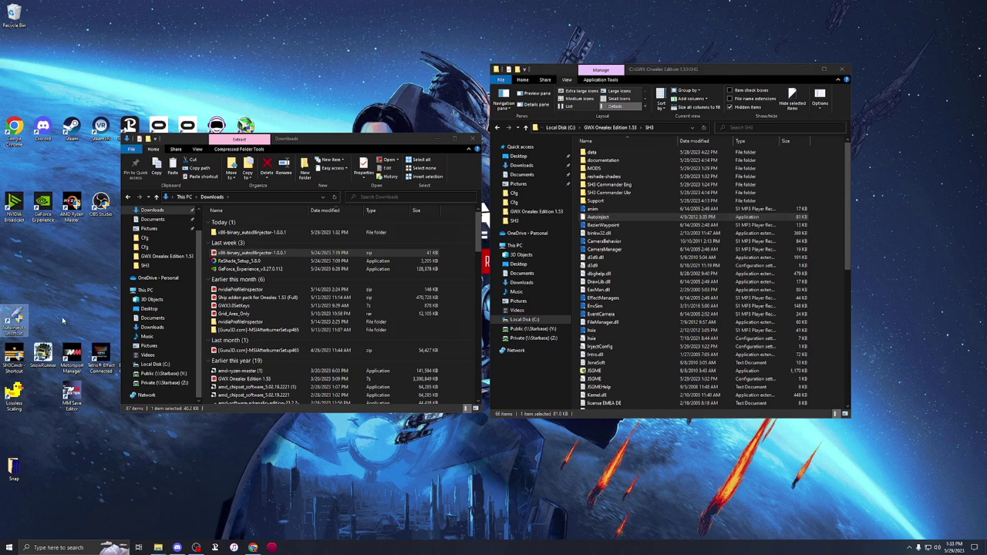
Launch Auto DLL Injector from its desktop shortcut and select the sh3.exe target process.
double_click(19, 318)
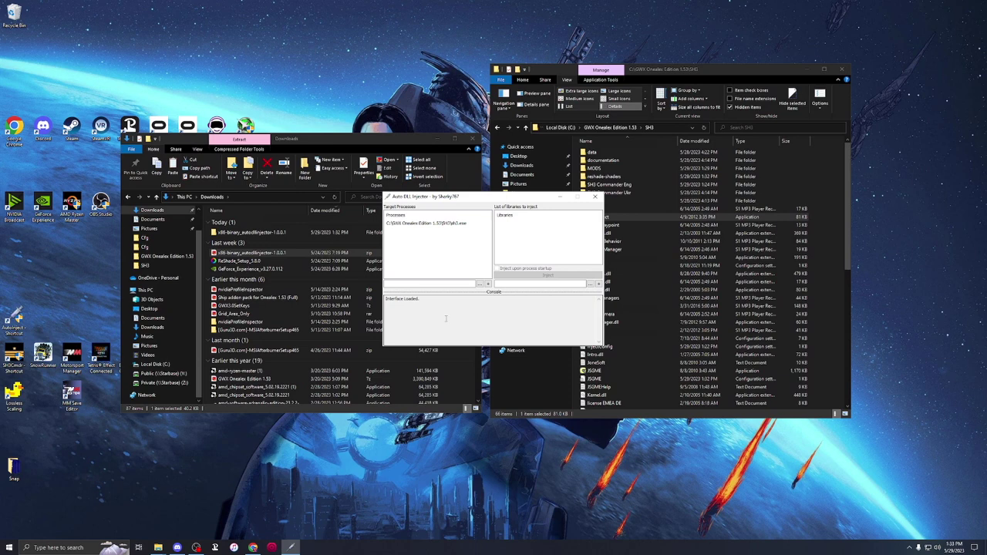
left_click(425, 225)
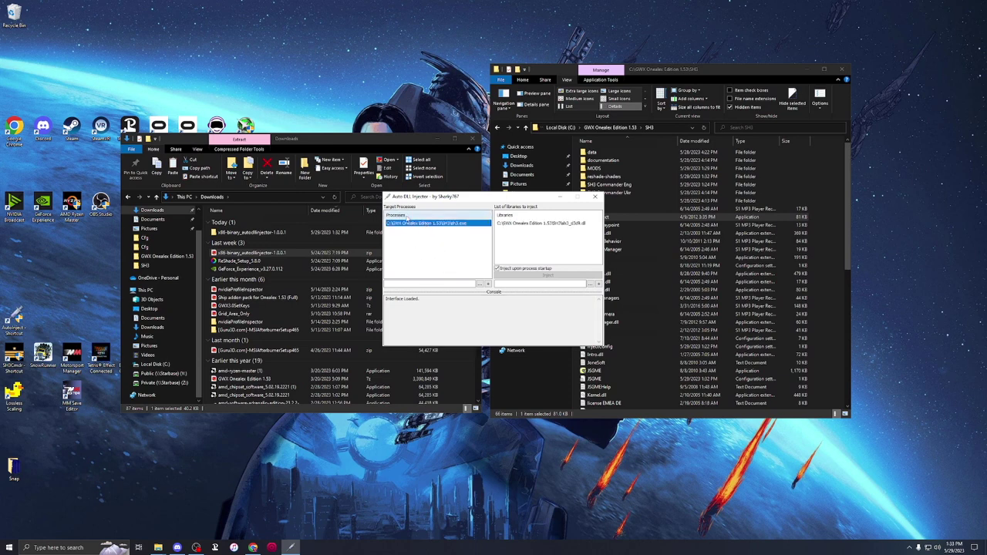
left_click(418, 256)
left_click(421, 226)
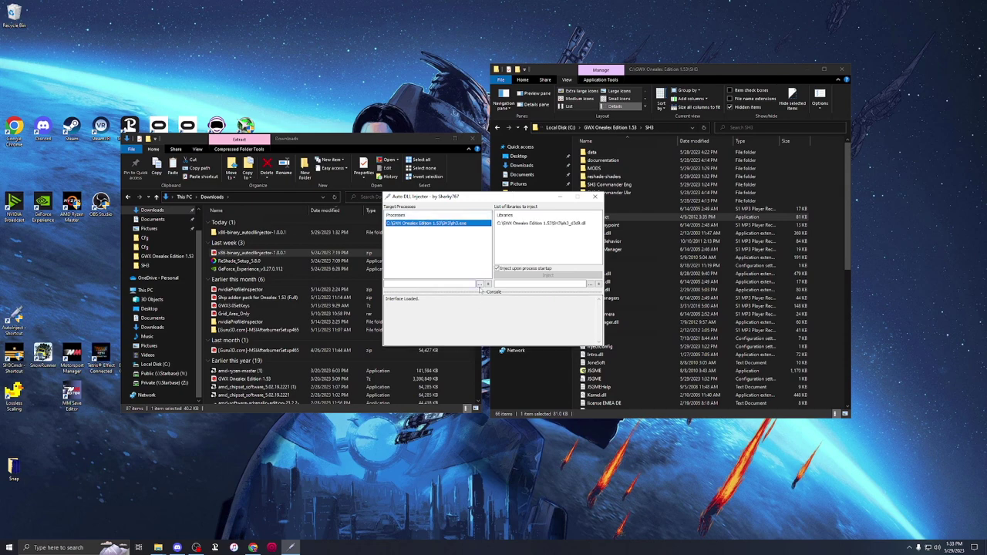
Browse to the sh3 application in GWX Onealex Edition 1.53\SH3 as the target process and review the listed sh3.exe entry.
left_click(480, 285)
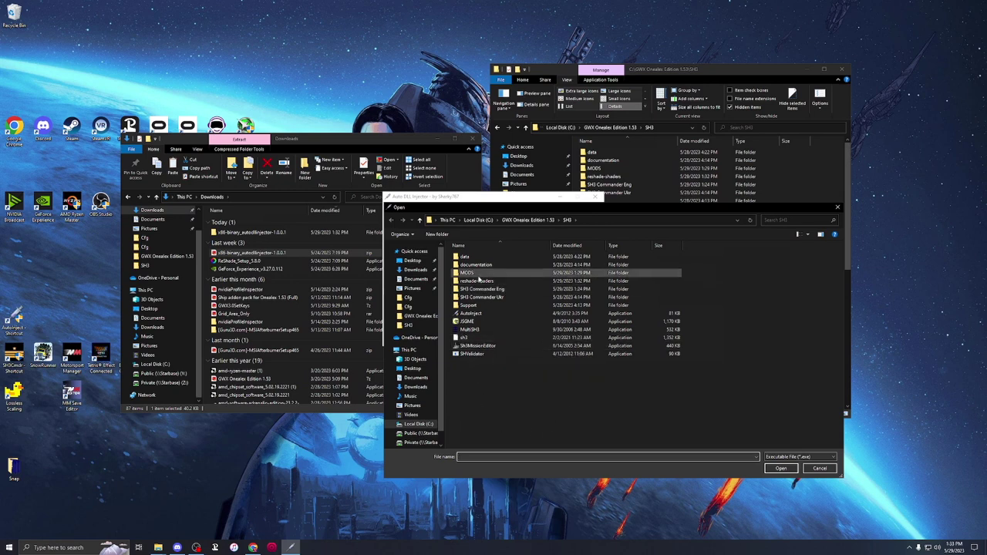
left_click(471, 338)
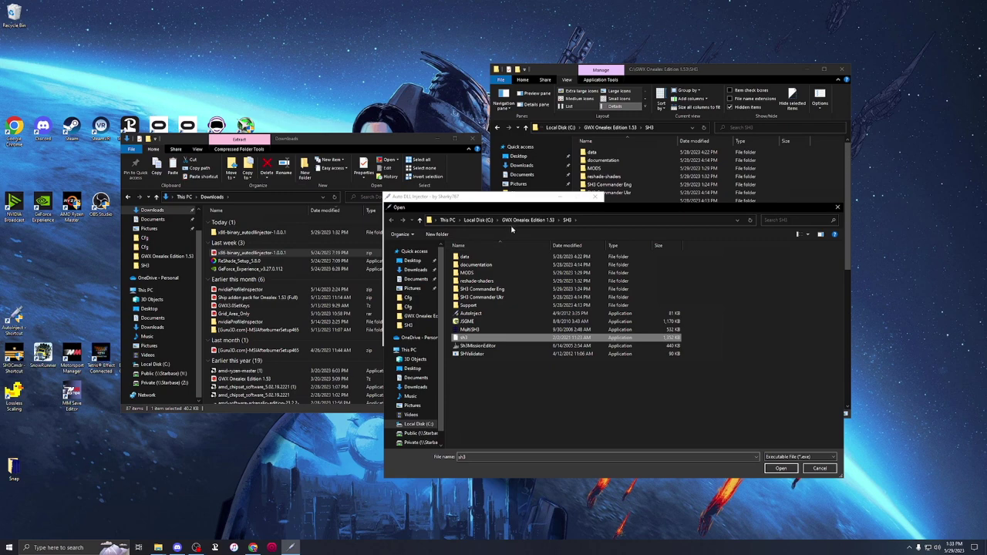
left_click(780, 469)
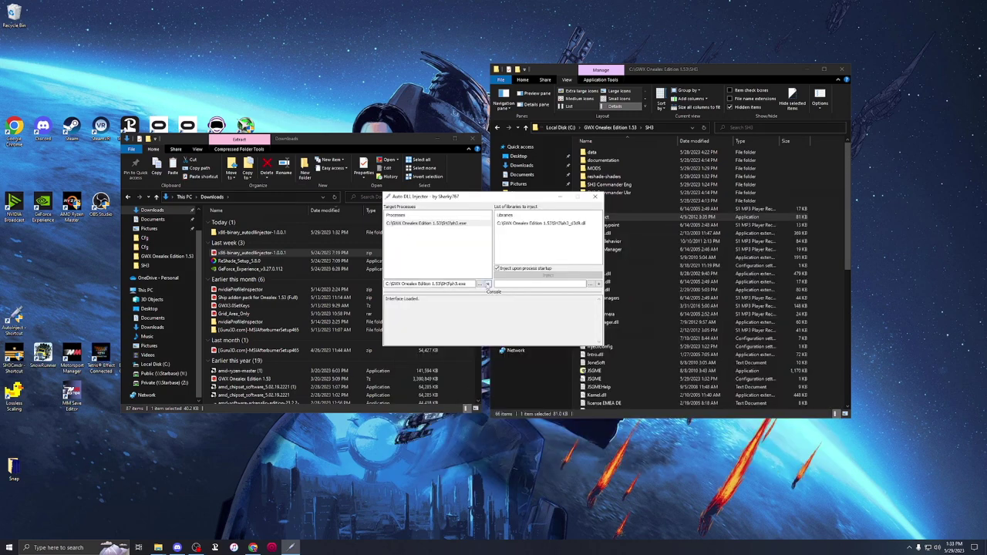
left_click(432, 223)
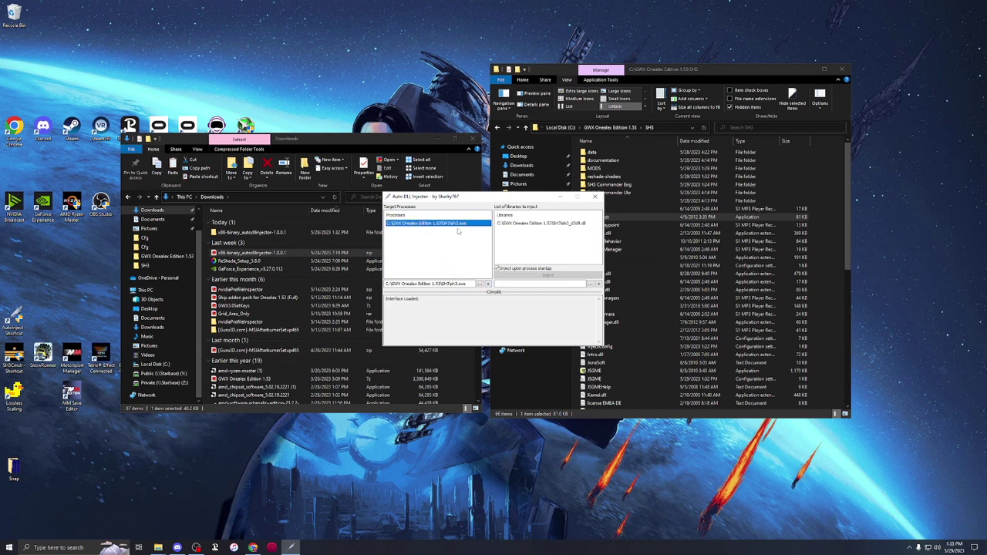
left_click(515, 241)
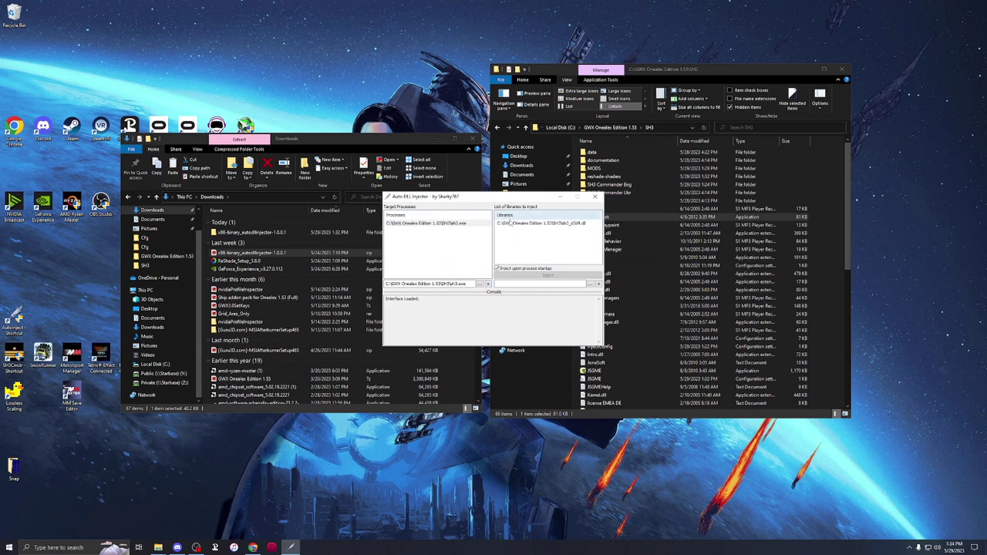
Browse to sh3_d3d9.dll in the SH3 folder as the library to inject.
left_click(590, 284)
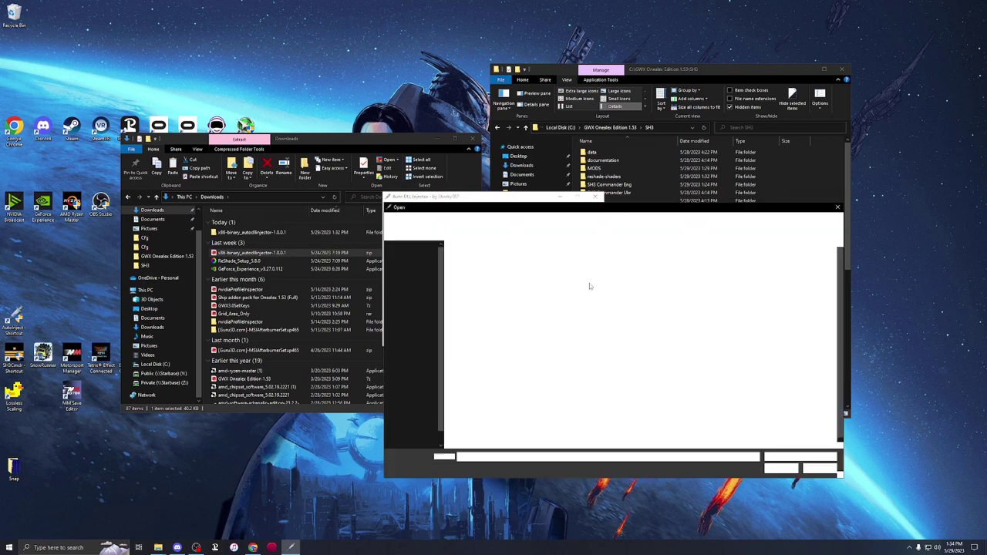
scroll(532, 385, "down", 1)
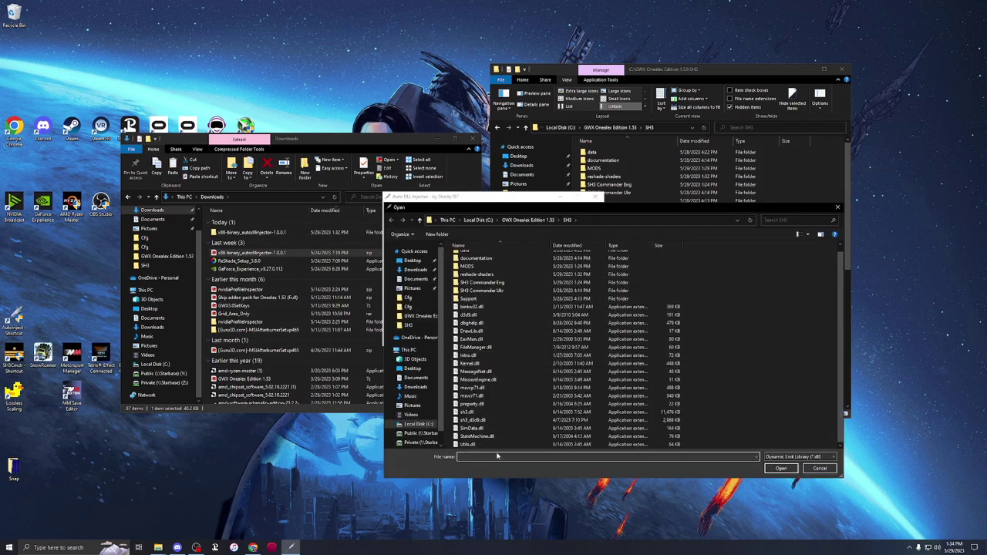
left_click(492, 422)
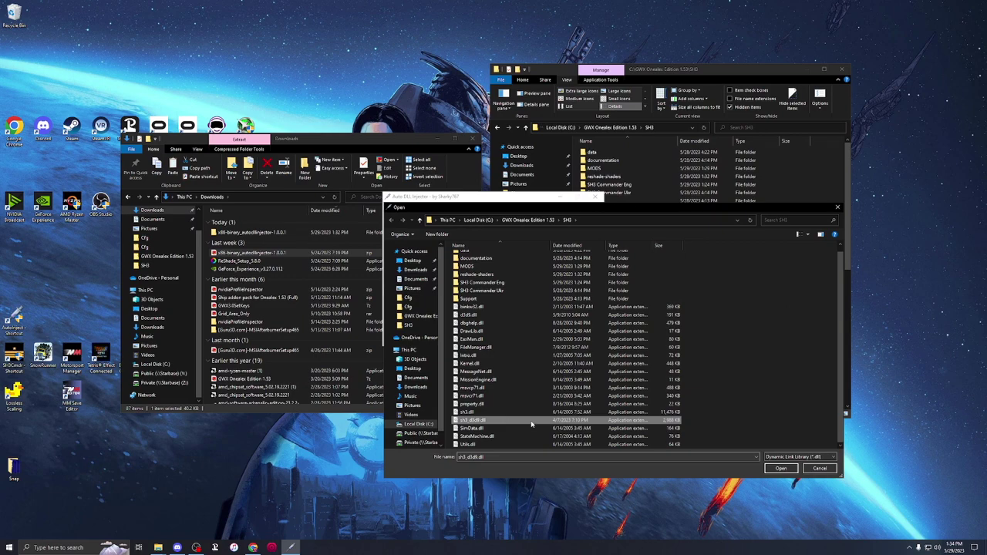
left_click(768, 468)
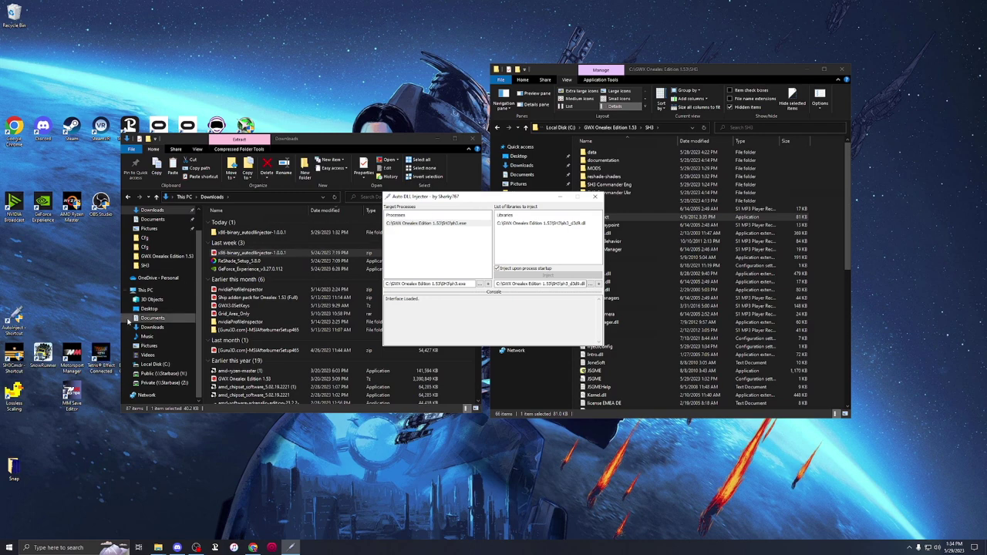
Start the game through SH3 Commander with the selected career, and skip the tutorial in the ReShade overlay.
left_click(13, 357)
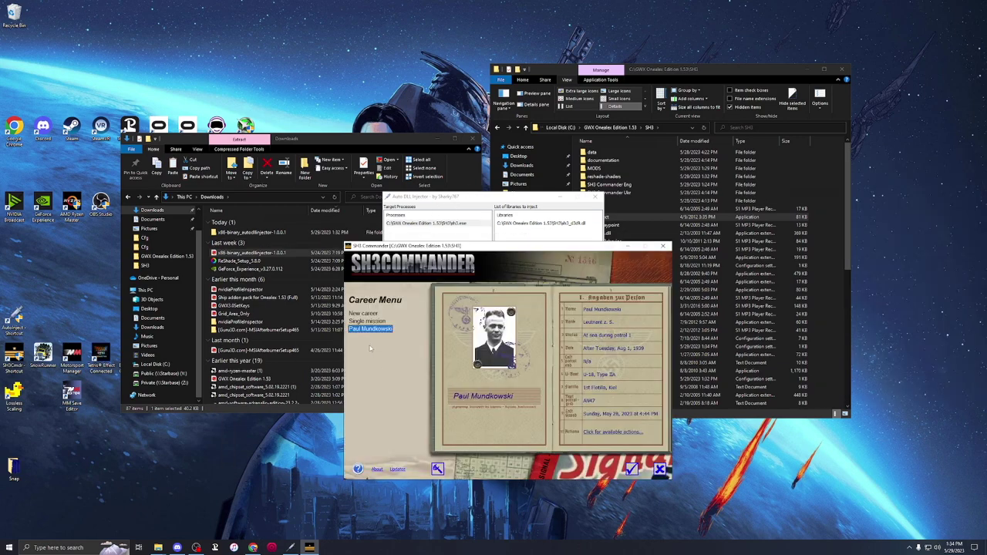
left_click(631, 469)
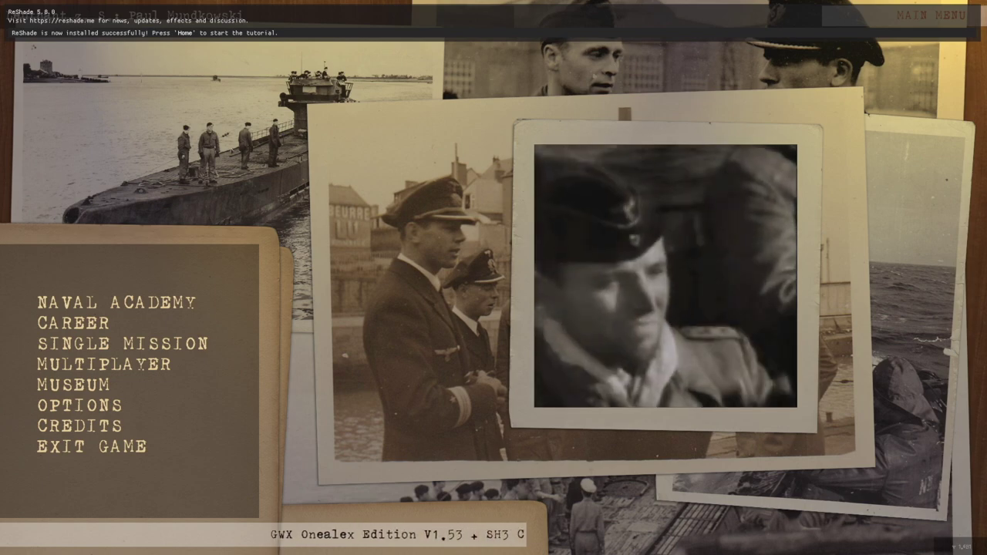
key("Home")
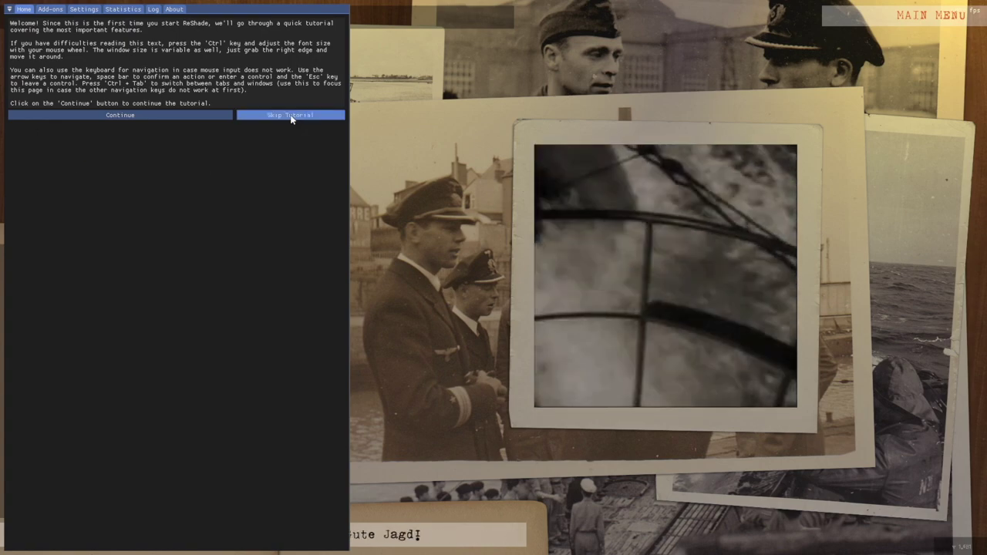
left_click(293, 116)
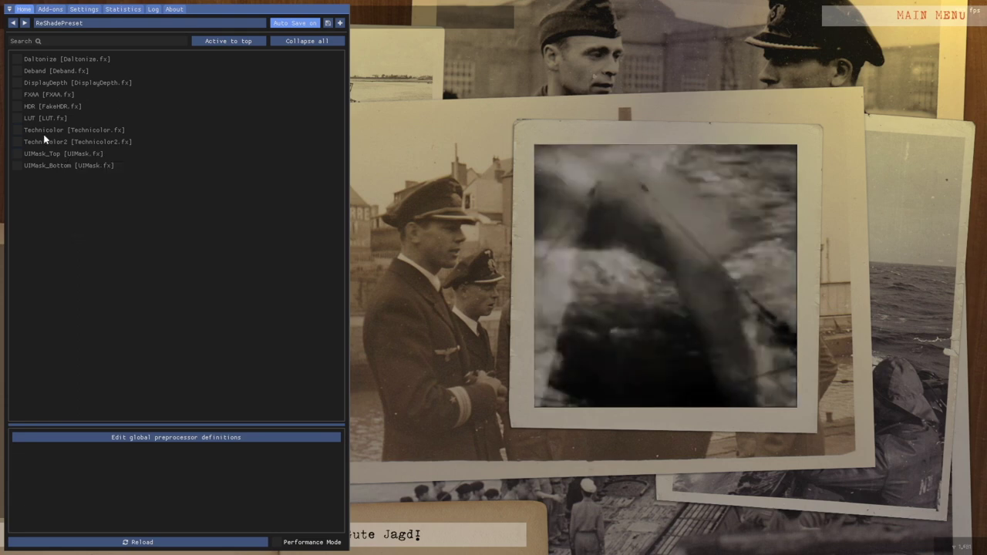
Enable the Technicolor2 effect in ReShade and set its brightness to about 1.19.
left_click(20, 143)
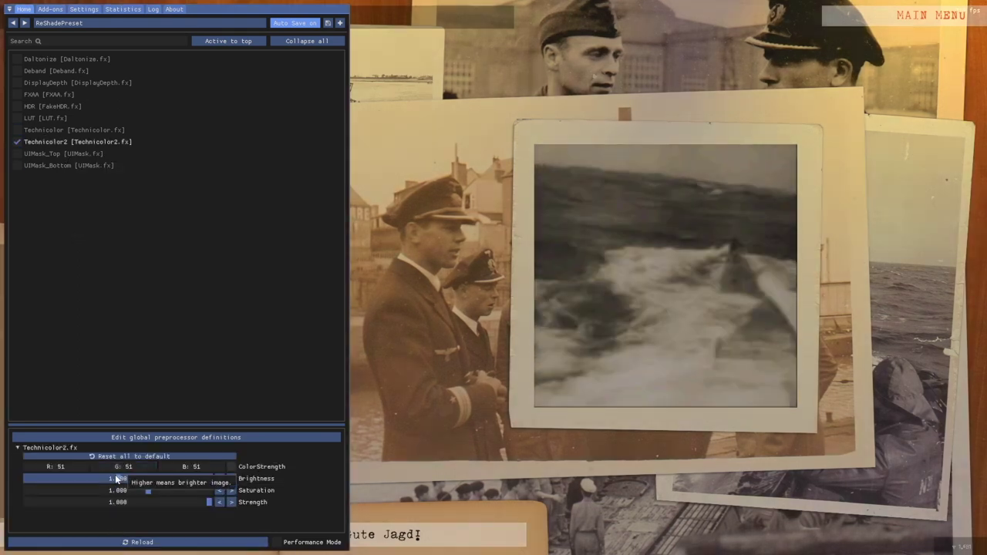
left_click_drag(119, 481, 154, 479)
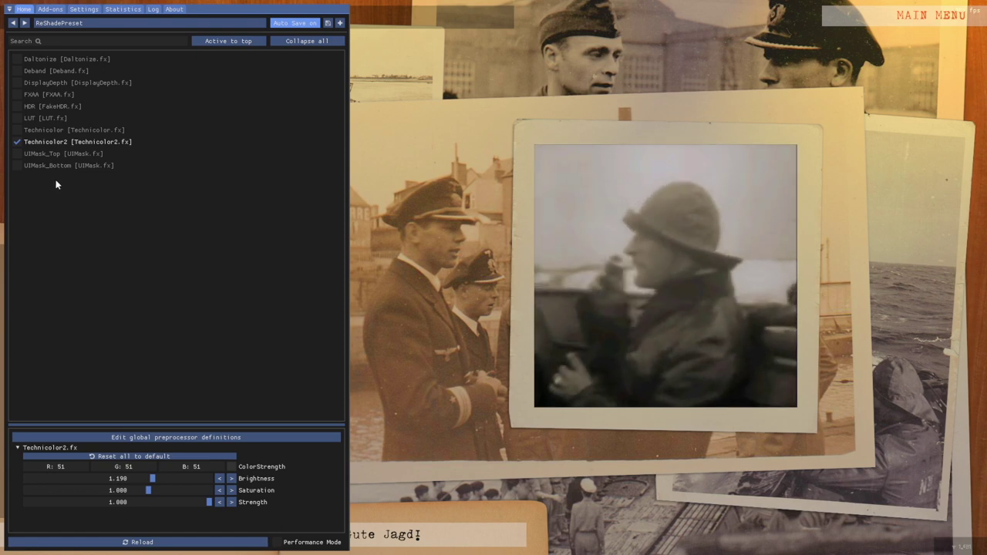
Turn off Technicolor2, and preview HDR and Technicolor2 on the game's main menu by switching each on and off.
left_click(17, 143)
left_click(17, 106)
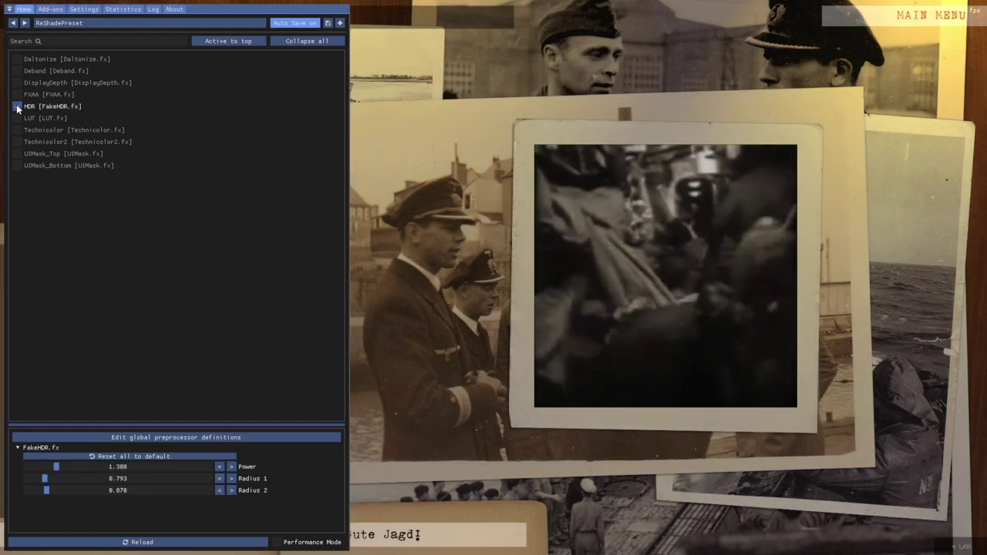
left_click(17, 107)
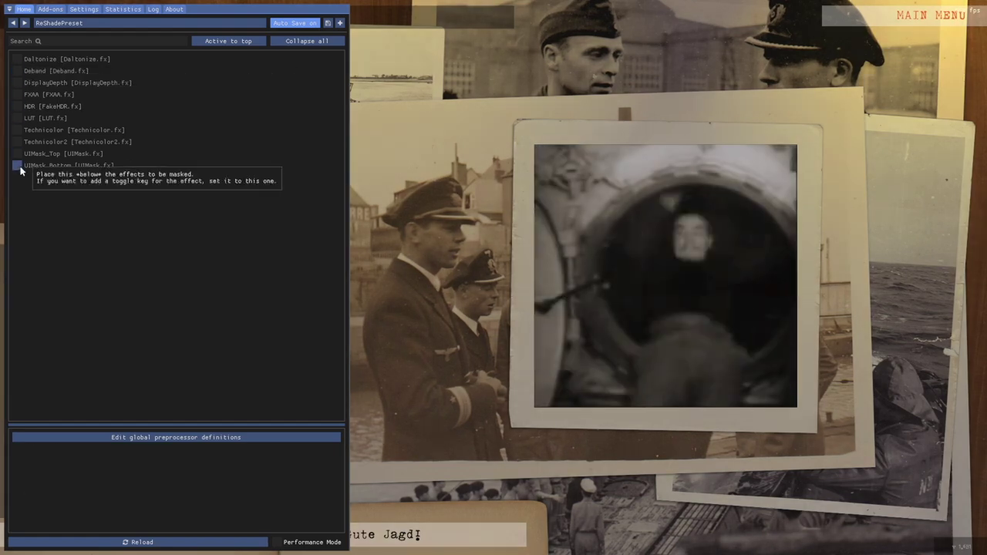
left_click(17, 143)
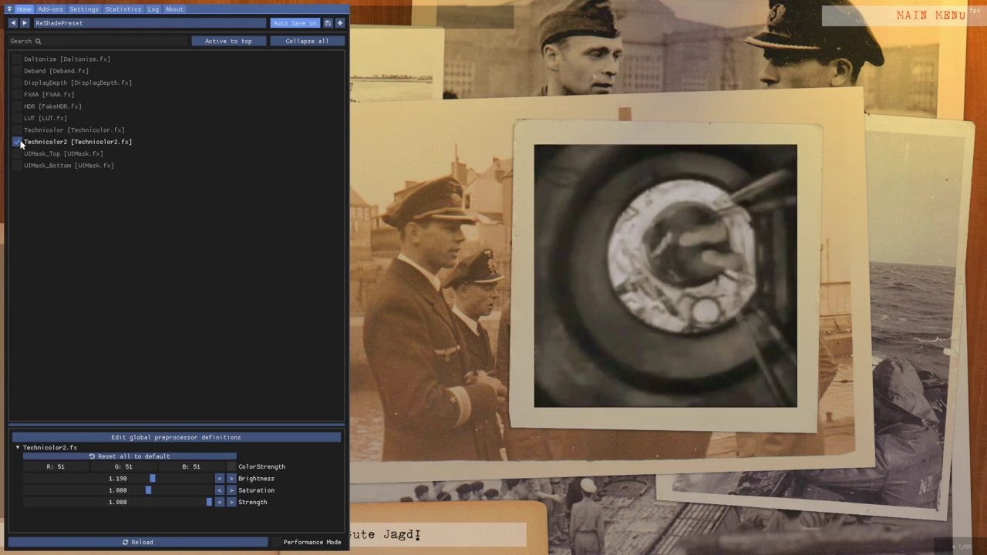
left_click(17, 142)
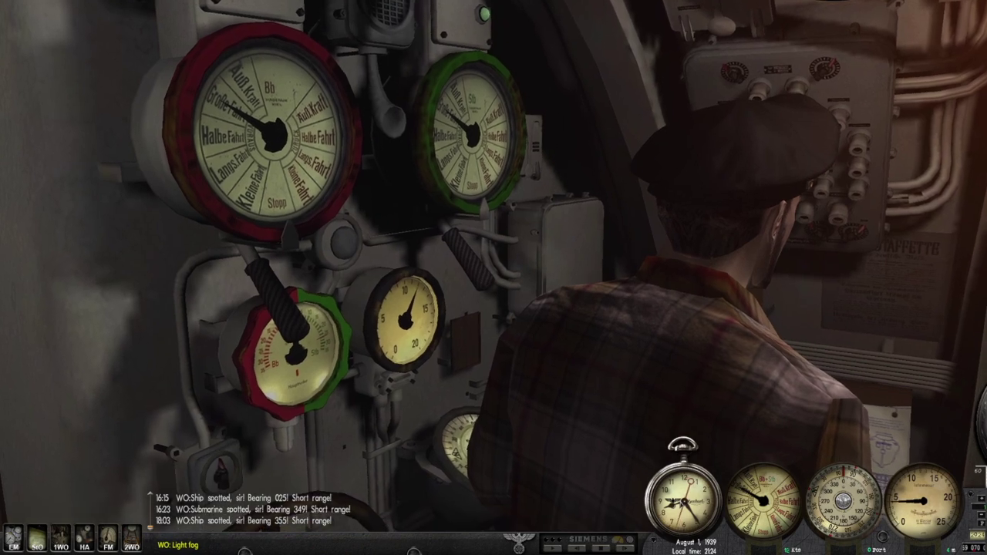
Look around from the bridge and switch to the external view to examine the unfiltered sea and sky.
key("F2")
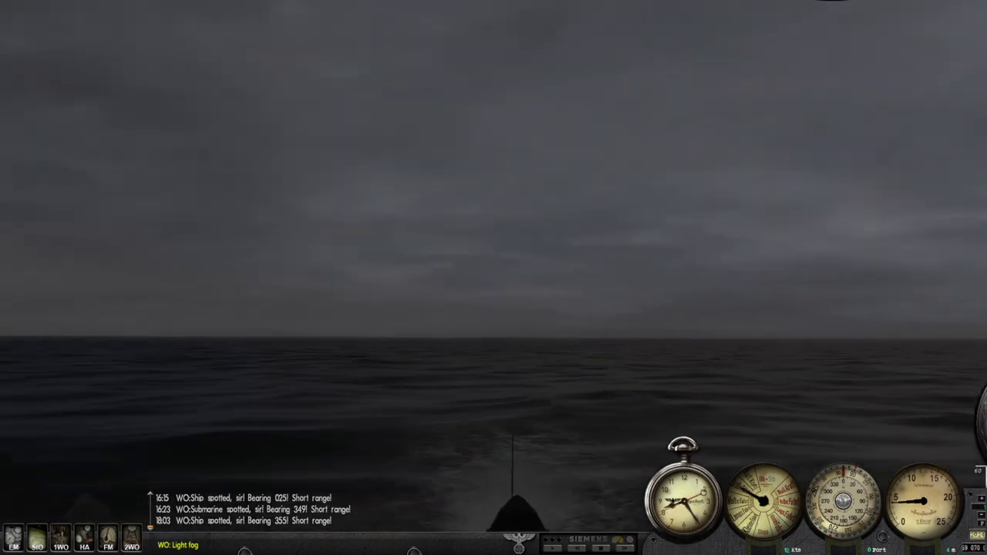
mouse_move(525, 280)
left_mouse_down()
mouse_move(733, 259)
mouse_move(771, 266)
mouse_move(756, 308)
mouse_move(833, 289)
mouse_move(505, 281)
left_mouse_up()
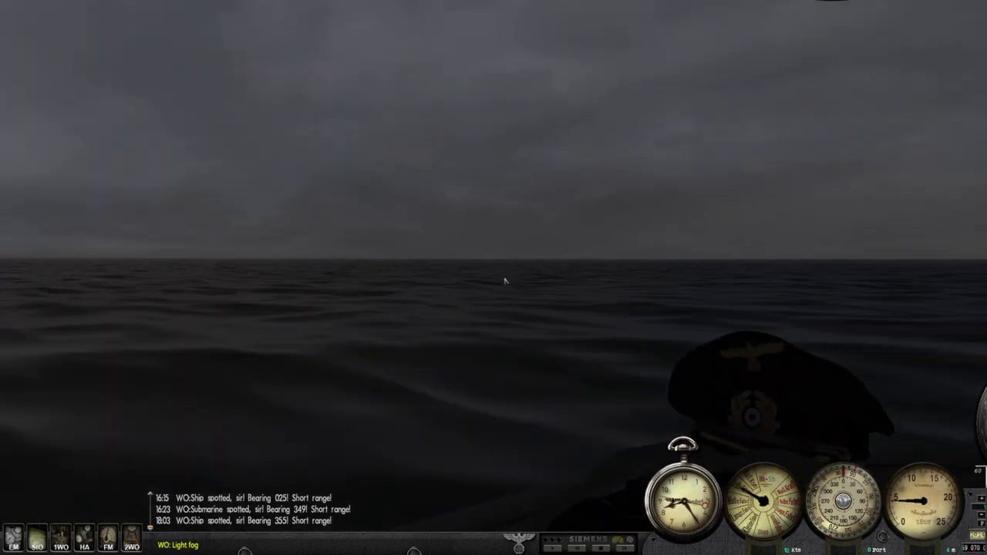
key("F12")
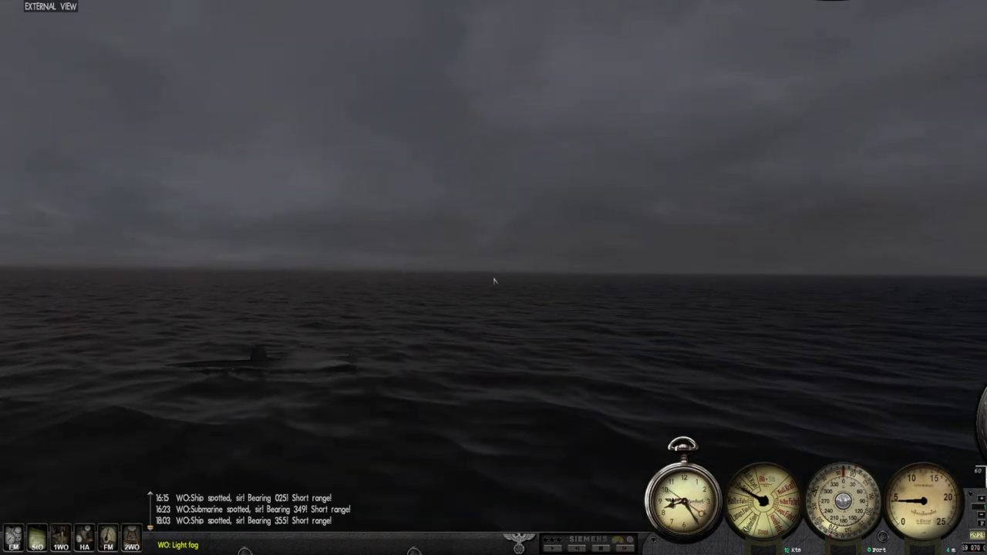
Try the HDR effect on the external view, turn it off, enable Technicolor2 instead and close the ReShade overlay.
key("Home")
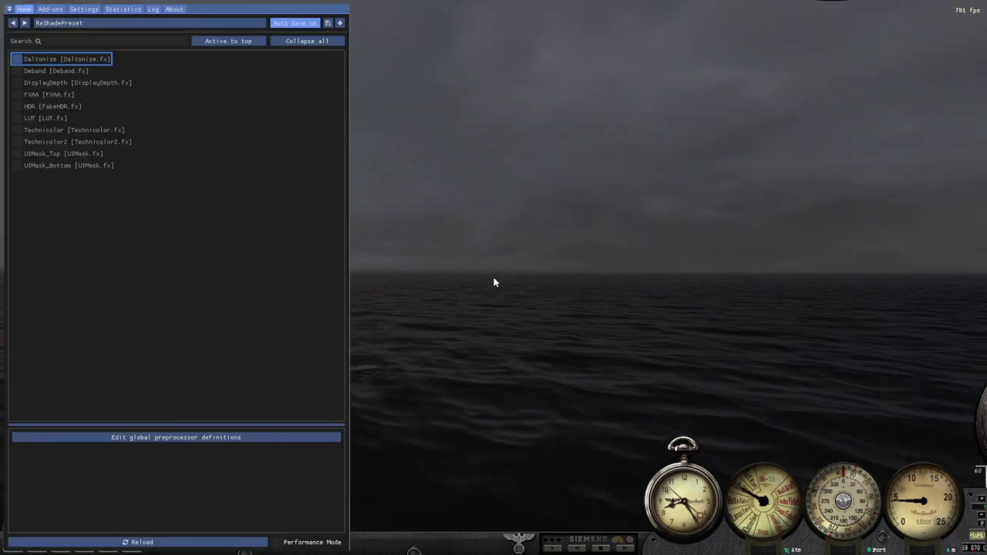
left_click(22, 108)
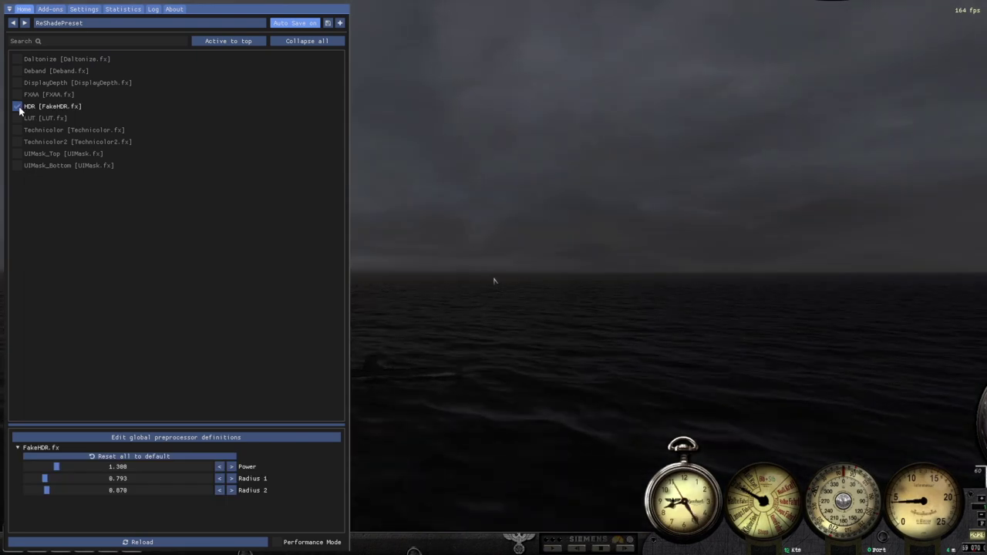
left_click(18, 107)
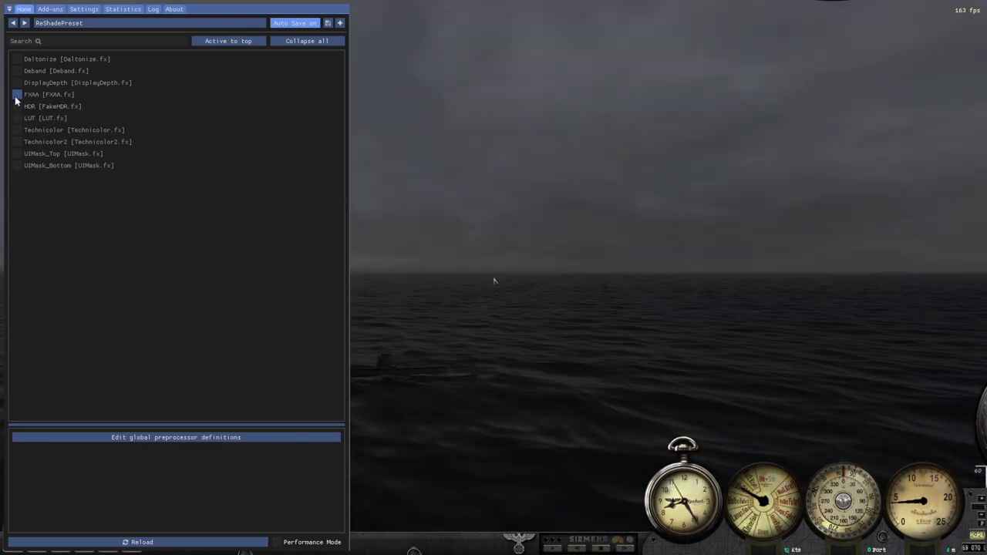
left_click(17, 142)
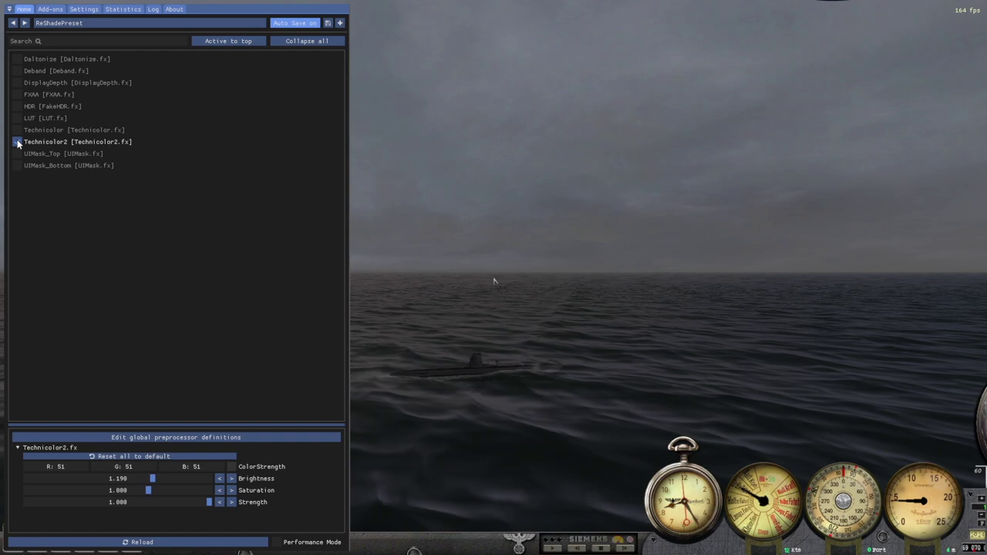
key("Home")
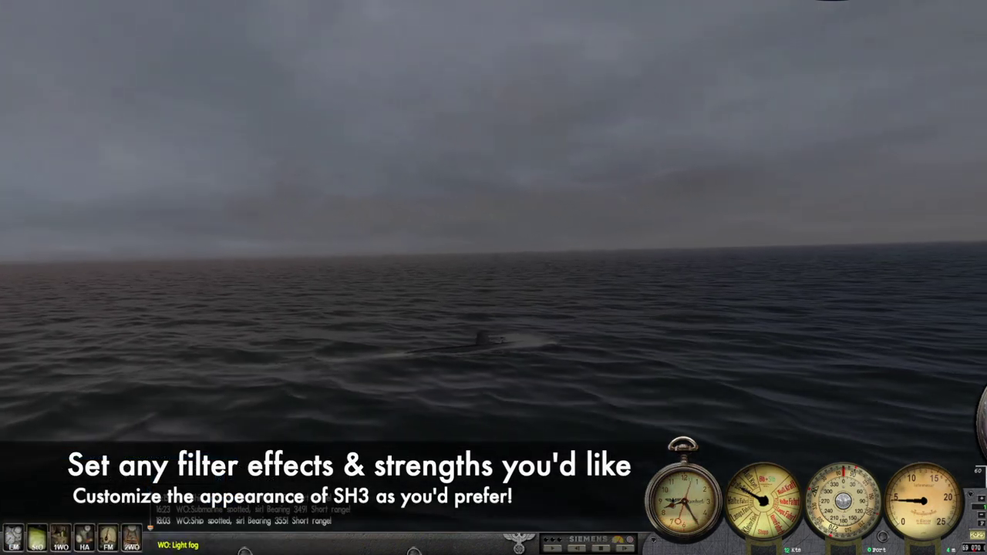
Return to the bridge and look around to examine the scene with Technicolor2 applied.
key("F2")
key("Left")
key("Down")
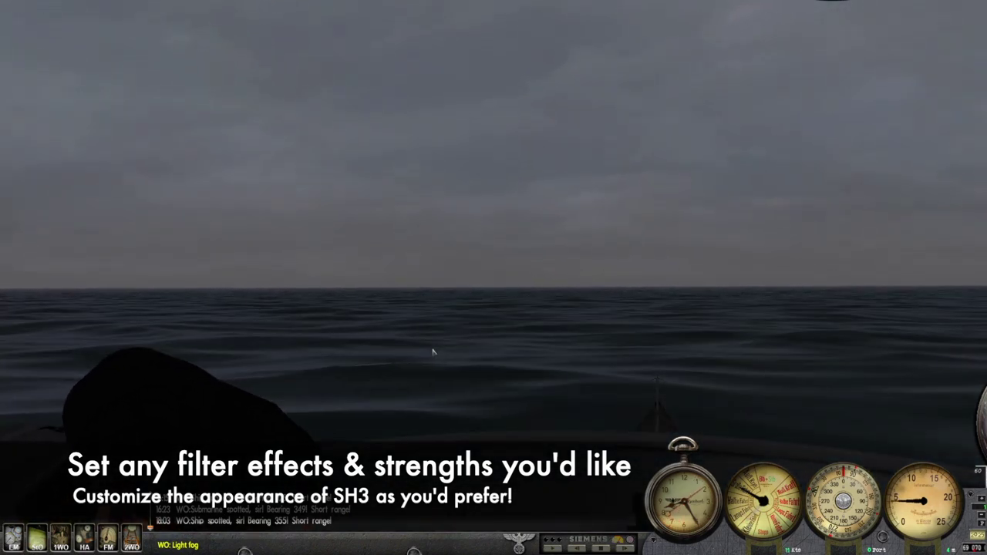
Order ahead slow and plot a short northward course for the submarine on the navigation map.
key("F5")
key("2")
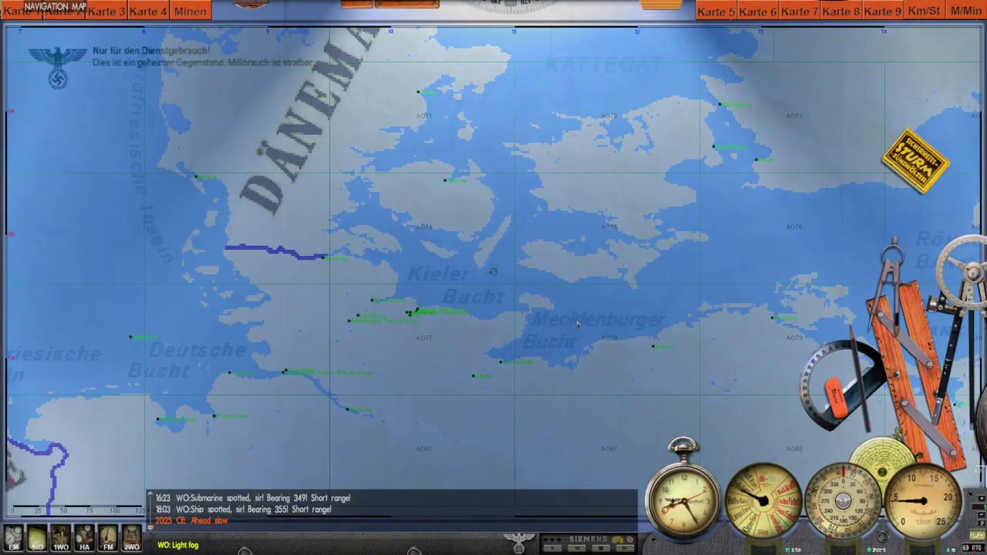
scroll(576, 324, "up", 5)
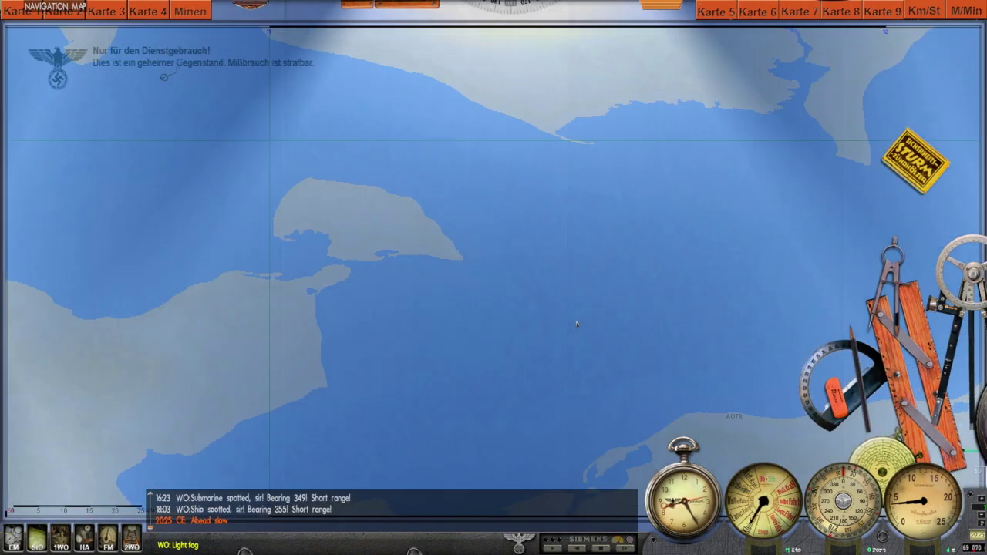
scroll(345, 199, "down", 5)
scroll(775, 403, "up", 4)
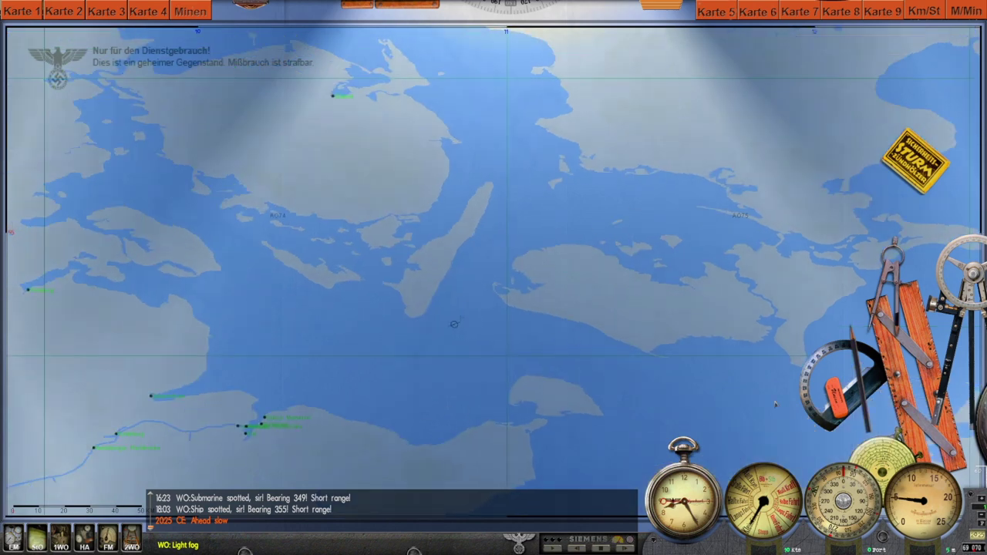
left_click(837, 384)
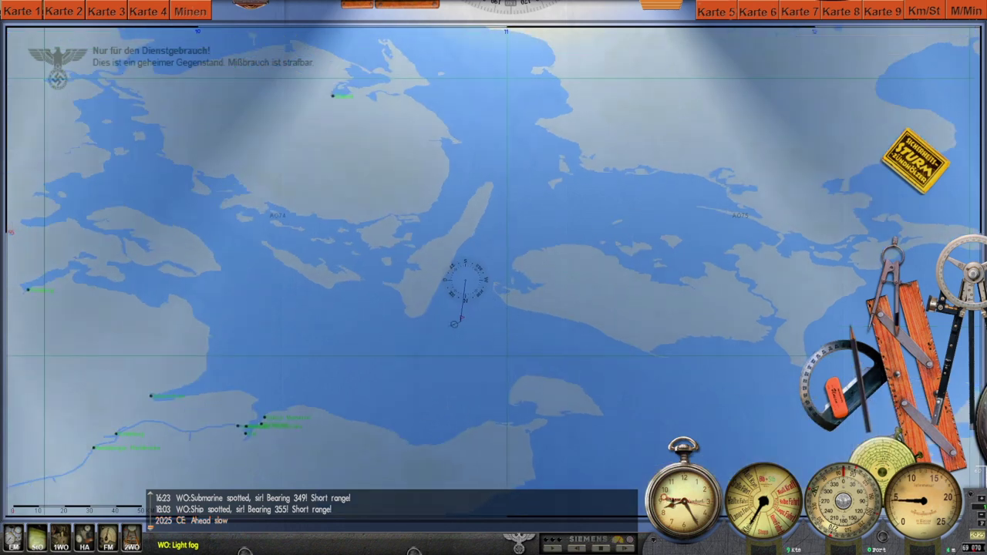
right_click(465, 297)
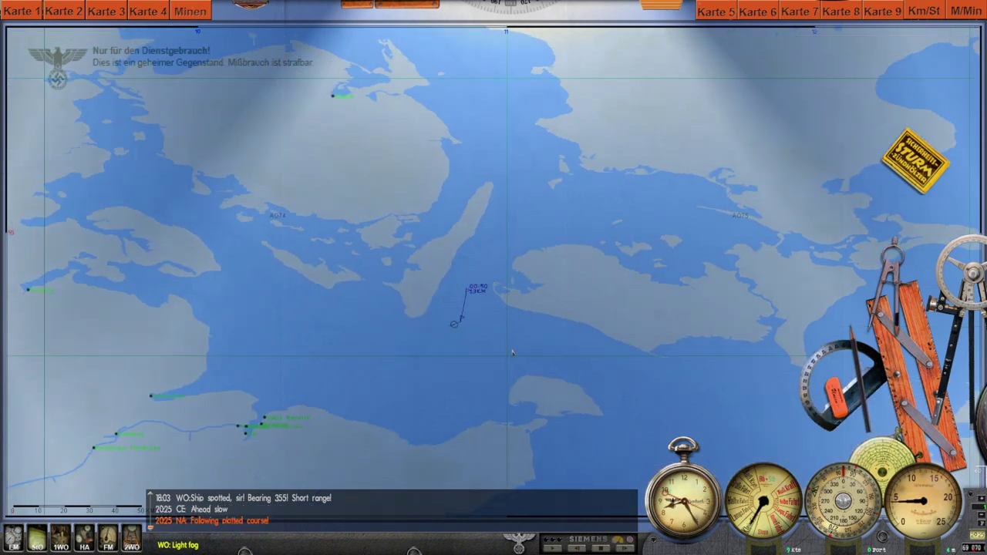
scroll(512, 353, "up", 2)
View the submarine in the ship camera, check its position on the navigation map and return to the bridge.
key("F12")
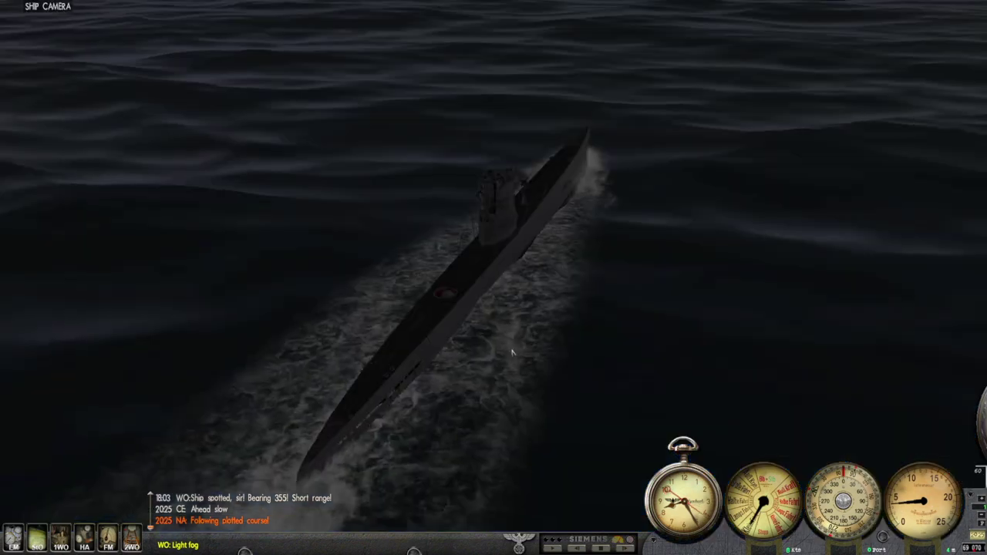
key("F5")
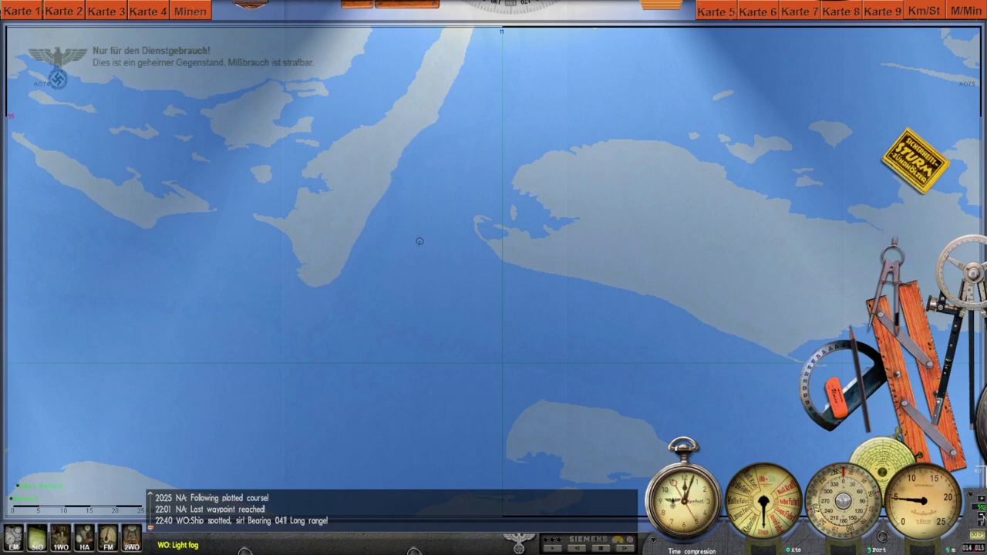
key("F2")
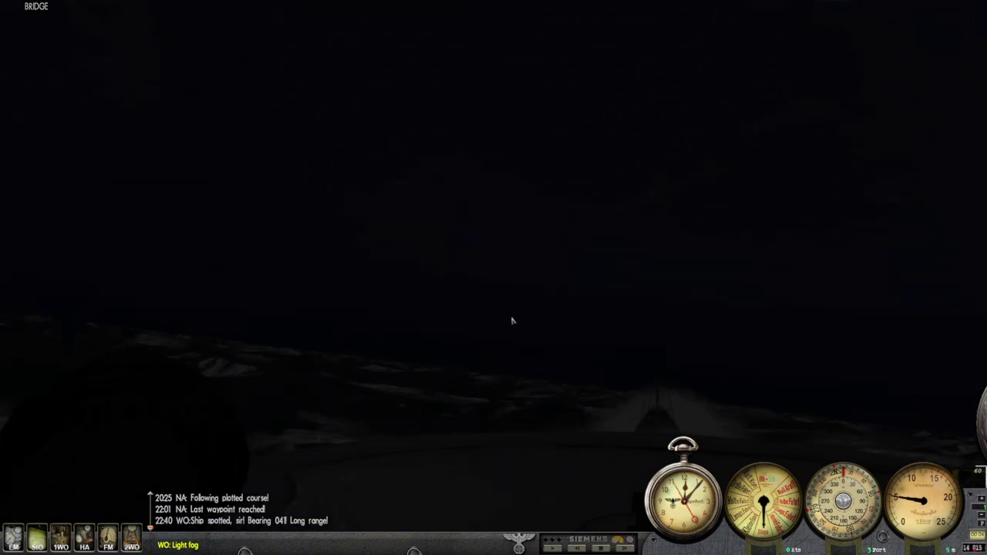
Turn off Technicolor2 in ReShade and close the overlay to compare the night scene without the effect.
key("Home")
left_click(19, 142)
key("Home")
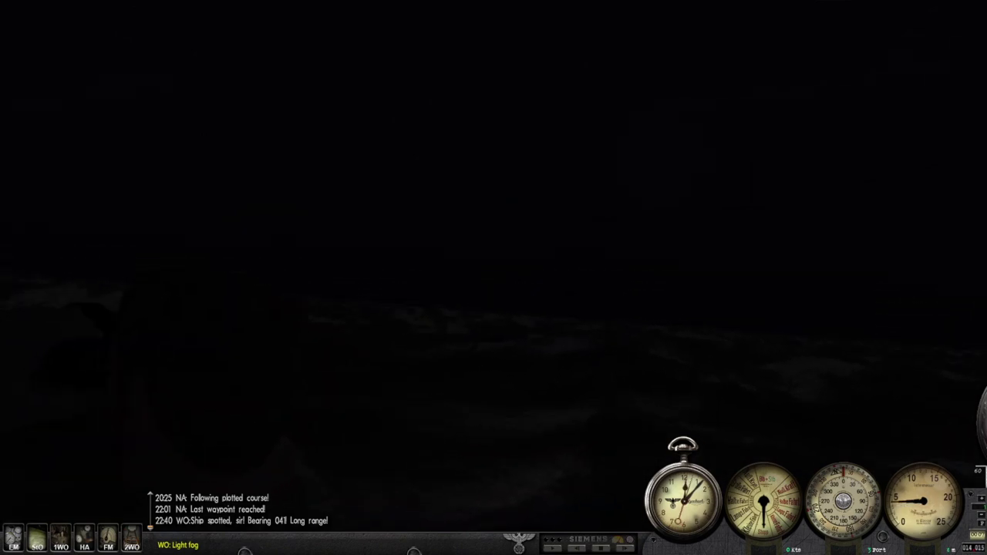
Re-enable Technicolor2 for the night scene and raise its brightness to about 1.39.
key("Home")
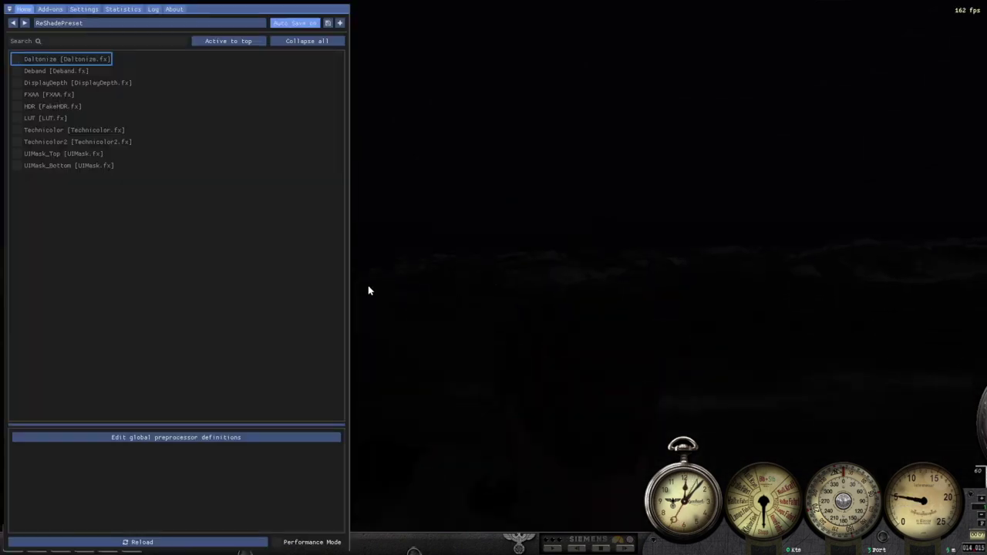
left_click(58, 143)
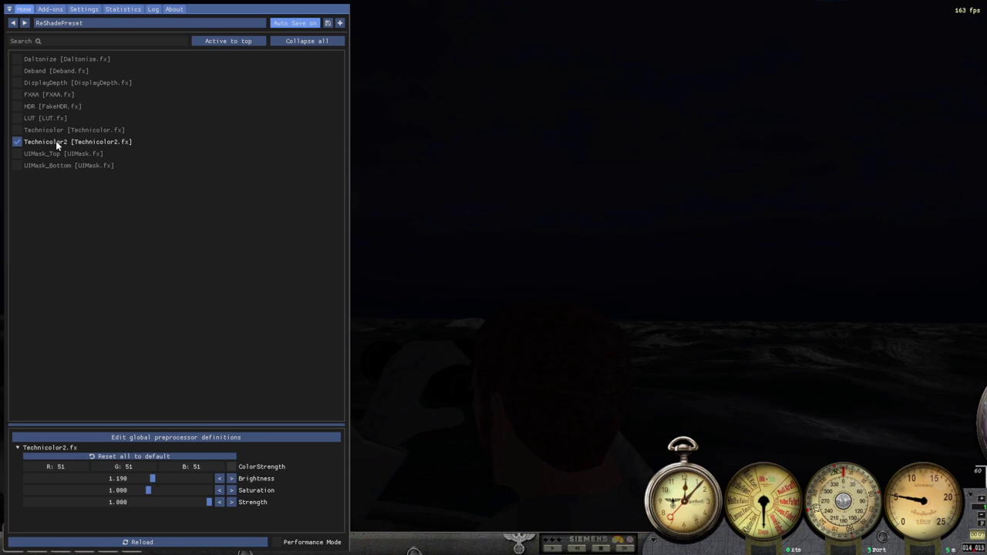
left_click(155, 479)
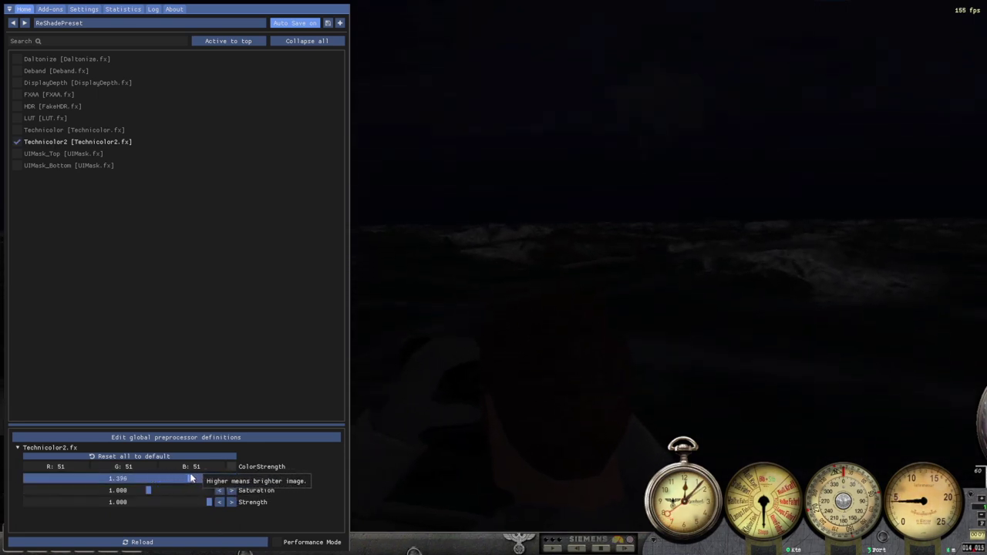
Set Technicolor2's saturation to about 1.12 and its brightness to about 1.45, then close the ReShade overlay to view the scene.
mouse_move(155, 479)
left_mouse_down()
mouse_move(197, 472)
mouse_move(153, 491)
mouse_move(164, 490)
left_mouse_up()
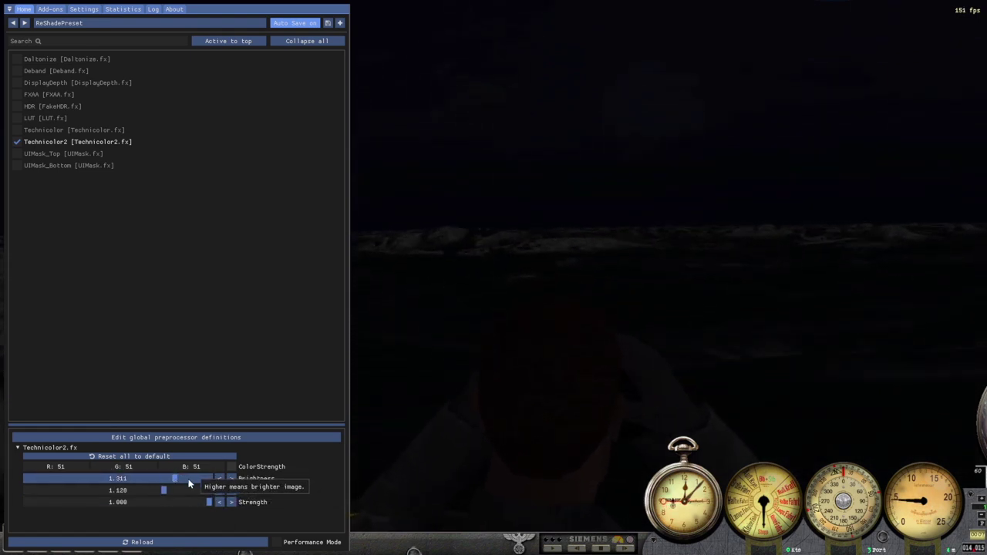
mouse_move(186, 476)
left_mouse_down()
mouse_move(211, 482)
mouse_move(200, 479)
left_mouse_up()
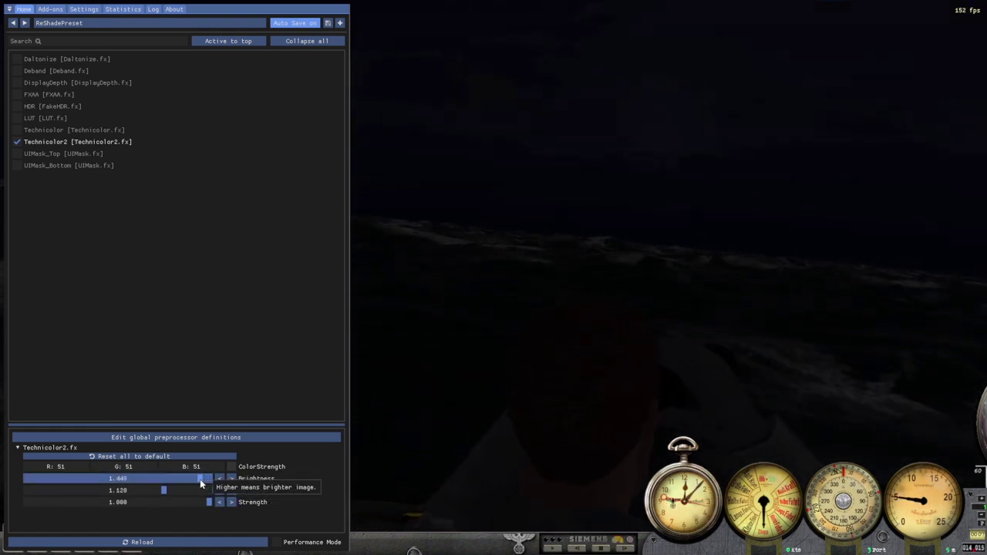
key("Home")
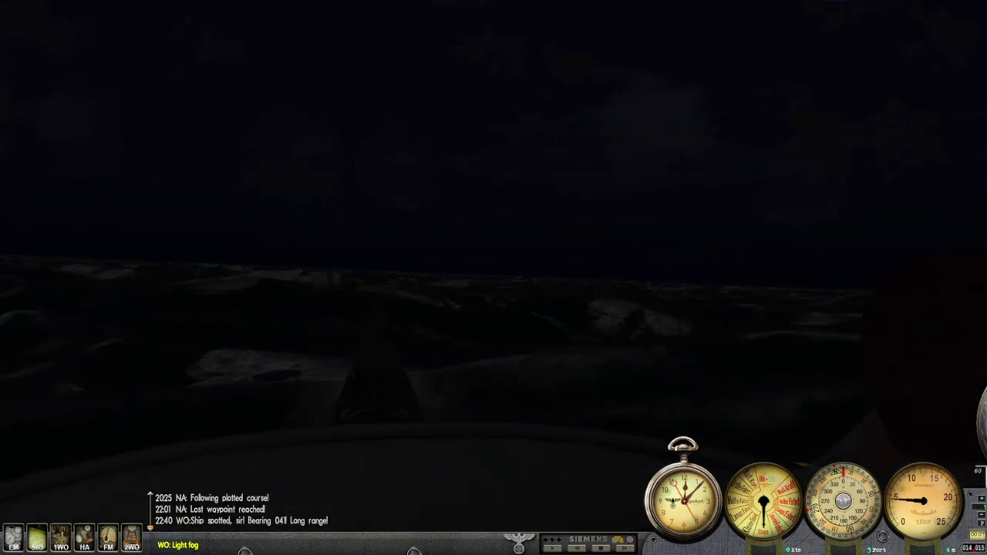
Compare the night bridge view with Technicolor2 off and on, leaving the effect enabled and the overlay closed.
key("Home")
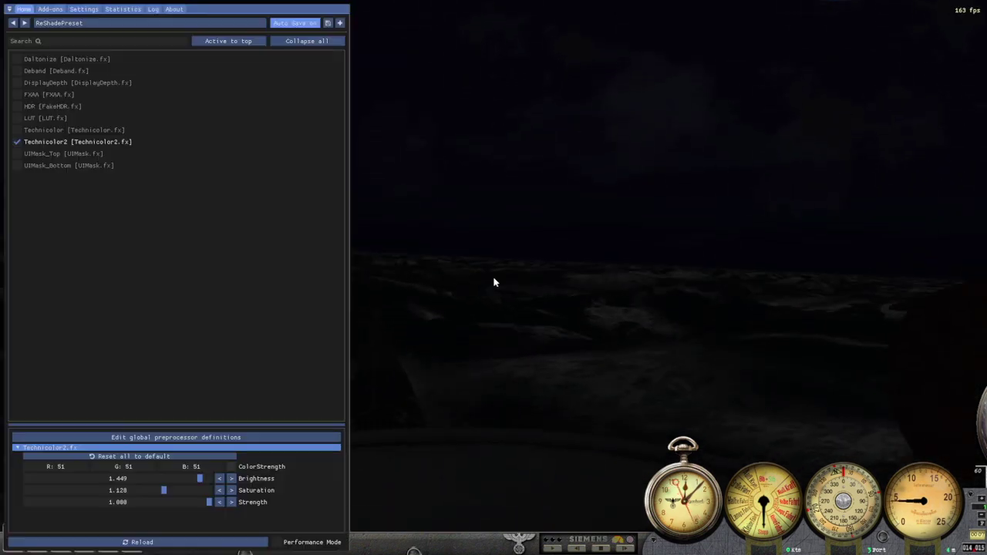
left_click(17, 141)
key("Home")
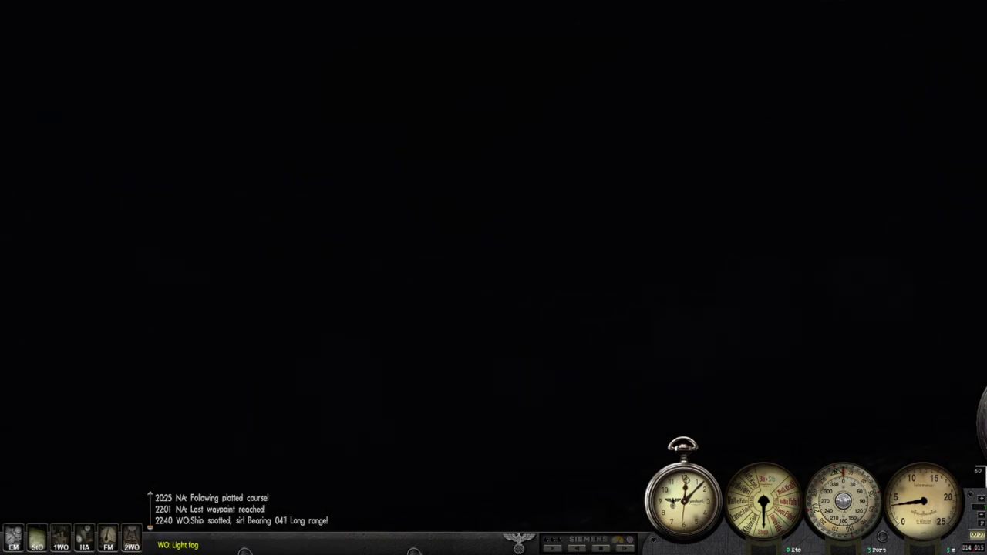
key("Home")
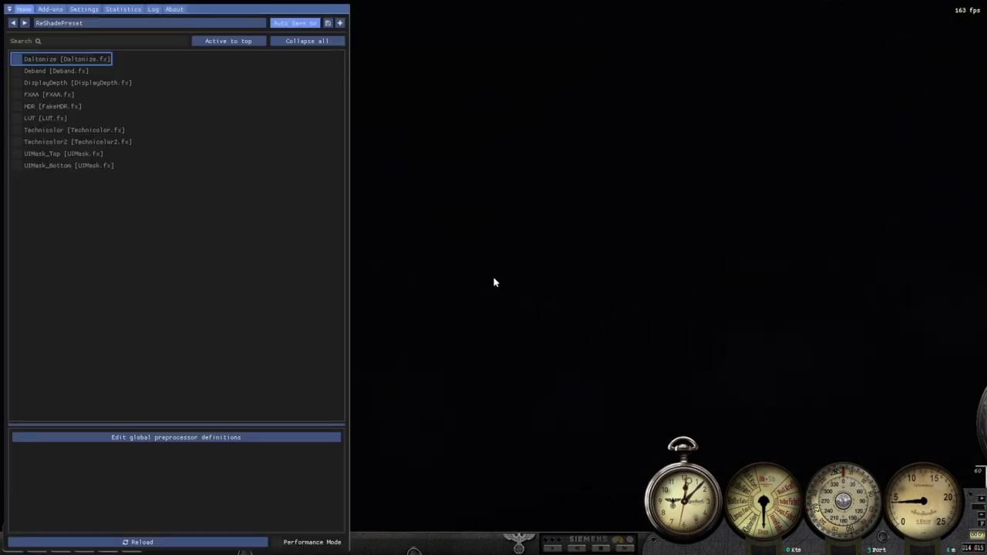
left_click(17, 142)
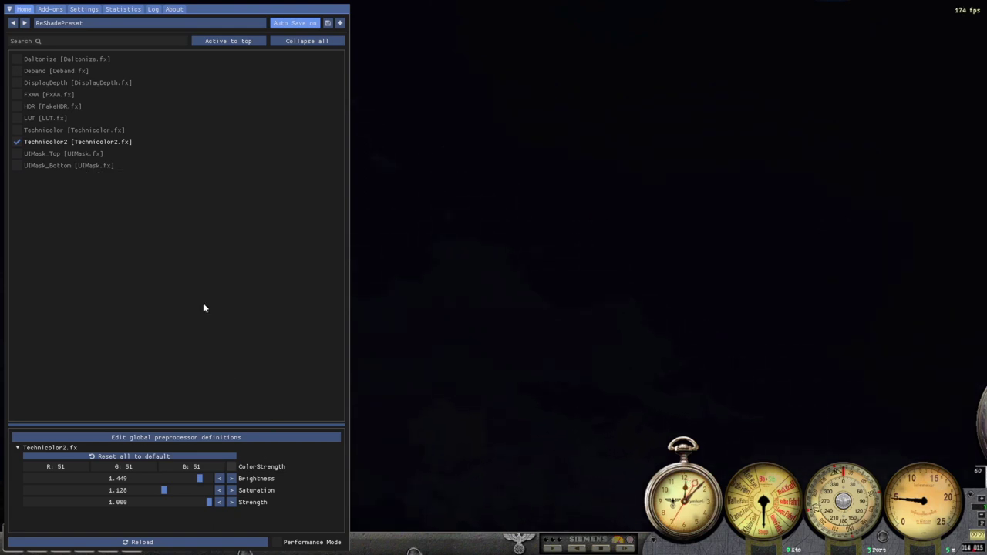
key("Home")
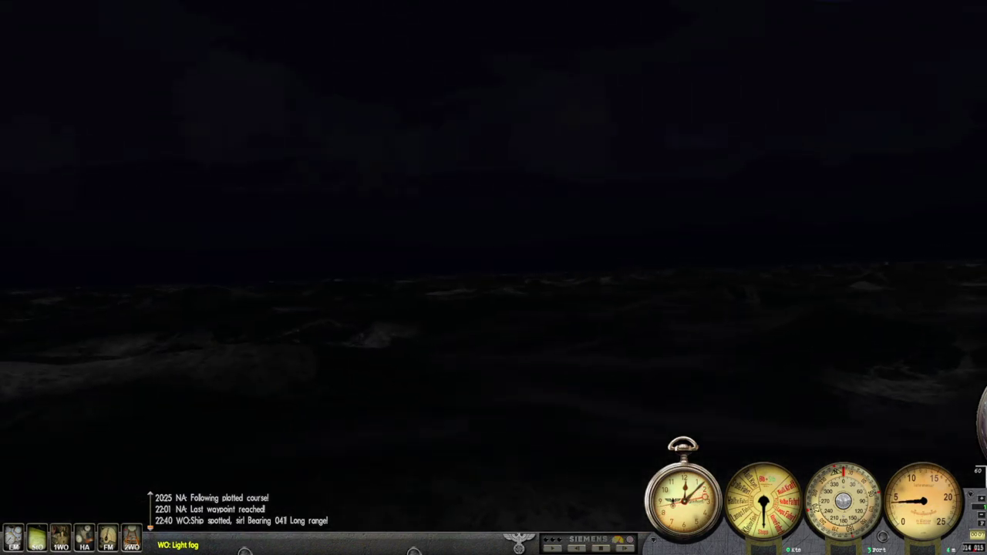
View the submarine in the ship camera and compare it with Technicolor2 off and on, keeping the effect enabled.
key("F12")
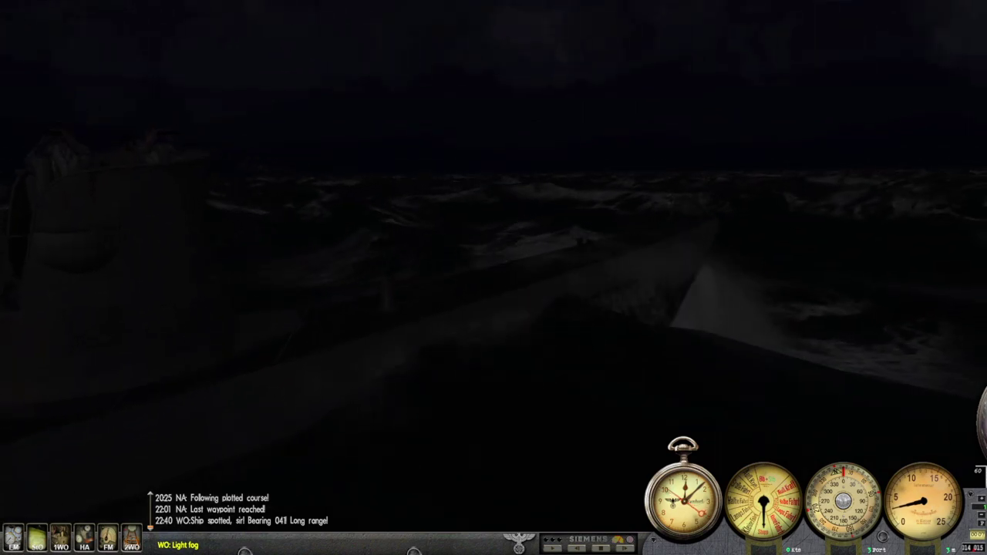
key("Home")
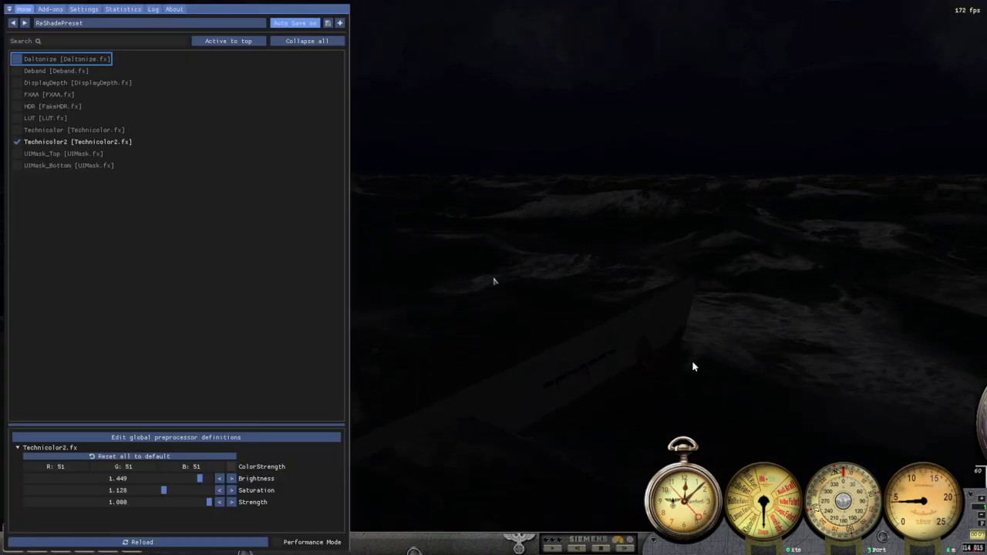
left_click(18, 142)
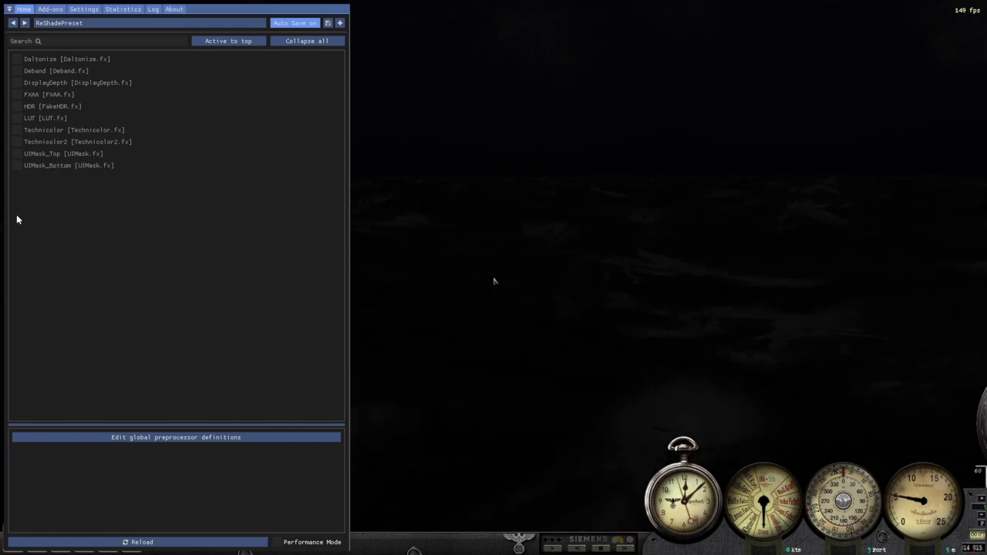
left_click(17, 141)
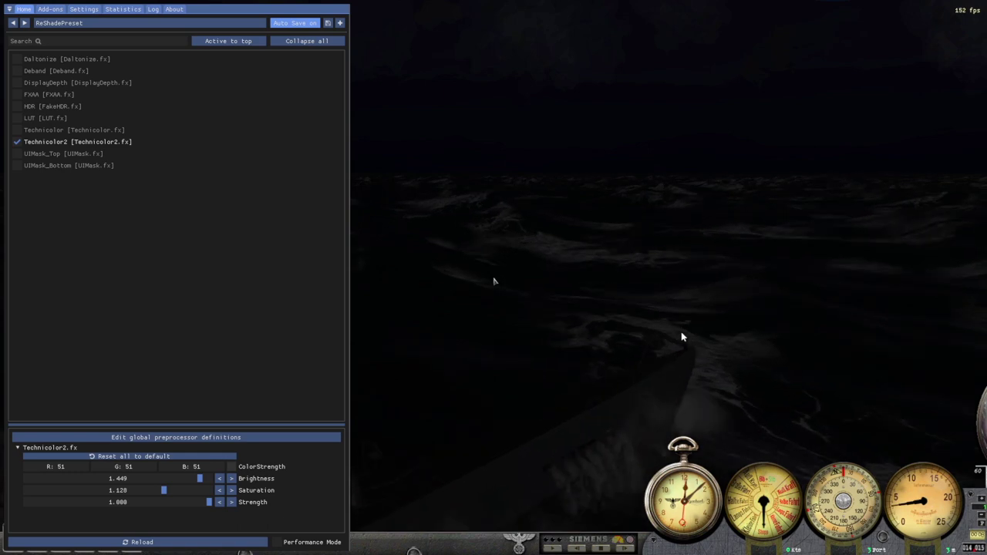
key("Home")
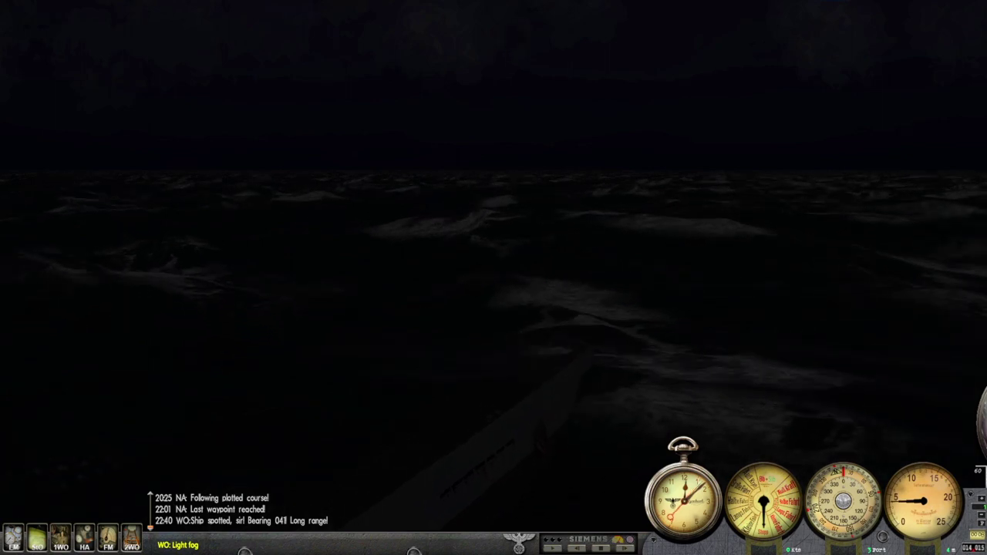
Try the Technicolor effect in place of Technicolor2 on the ship camera view, then switch back to Technicolor2.
key("Home")
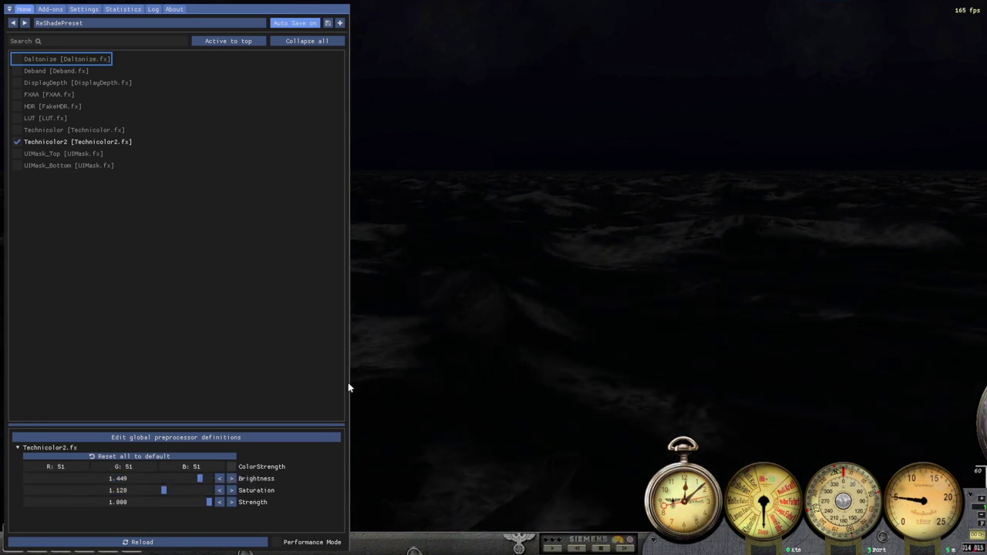
left_click(17, 142)
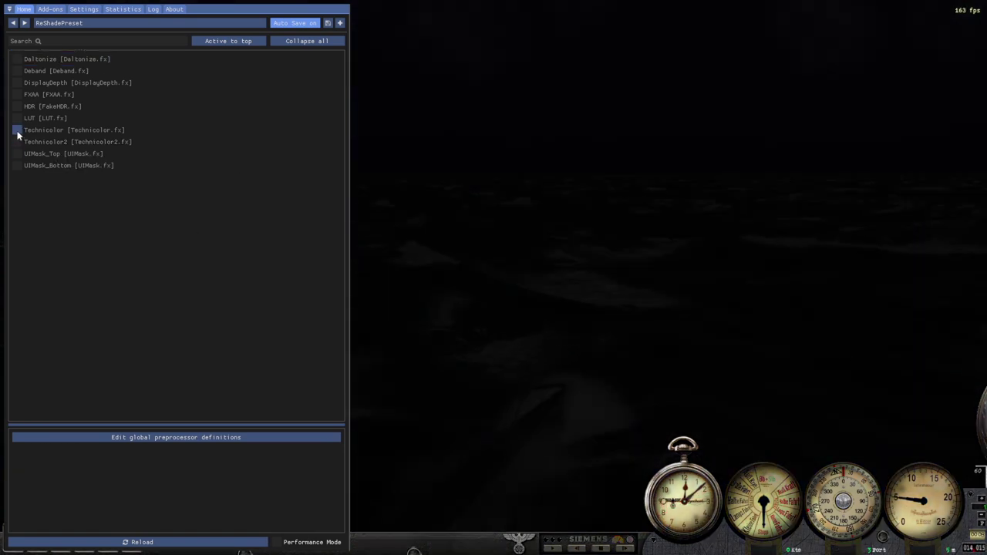
left_click(19, 130)
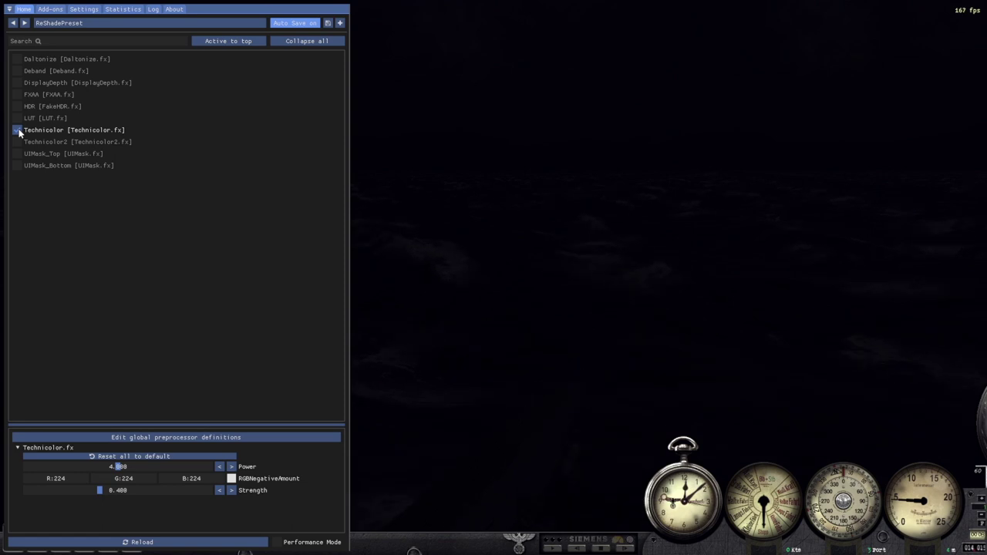
left_click(19, 130)
left_click(17, 142)
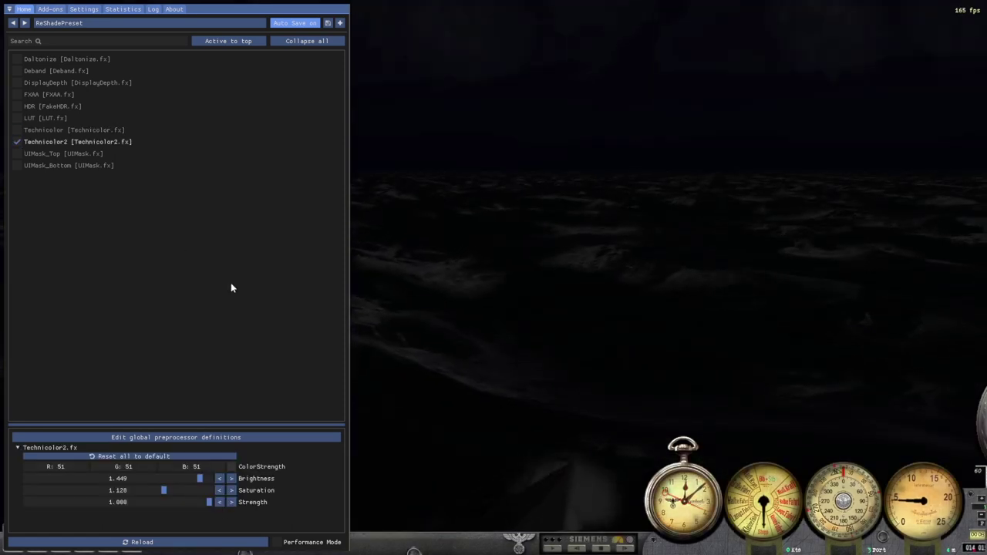
key("Home")
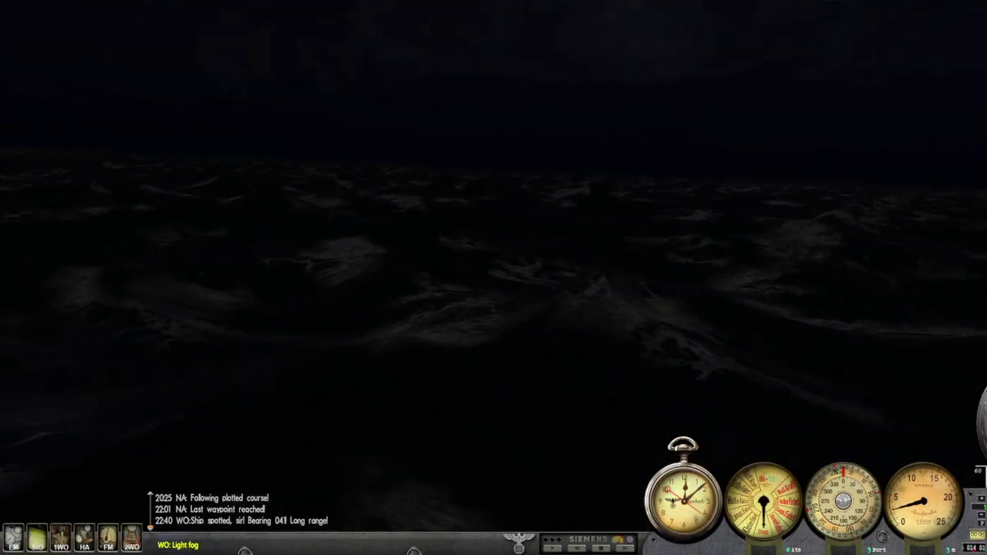
Look at the navigation map and the crew management screen with Technicolor2, then turn the effect off to compare the crew screen.
key("F5")
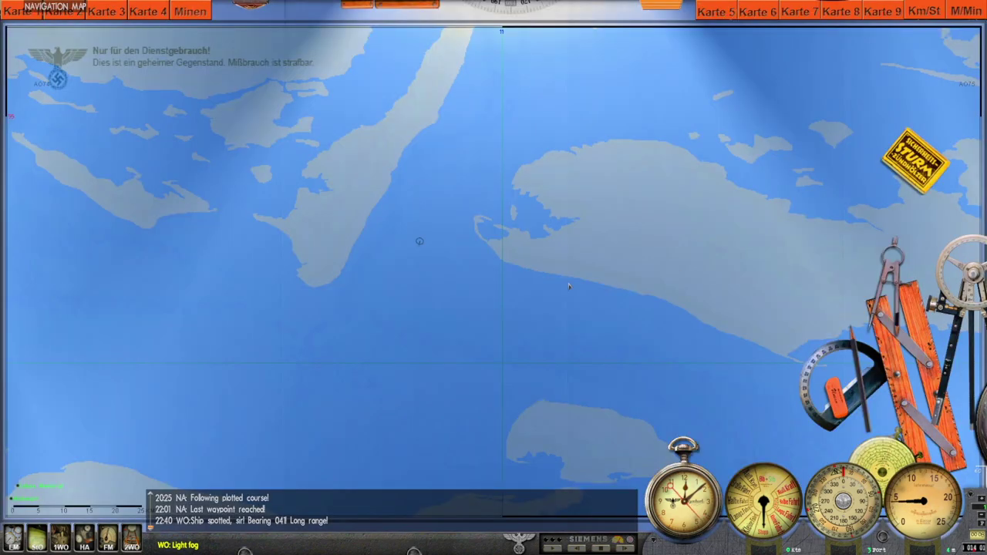
key("F7")
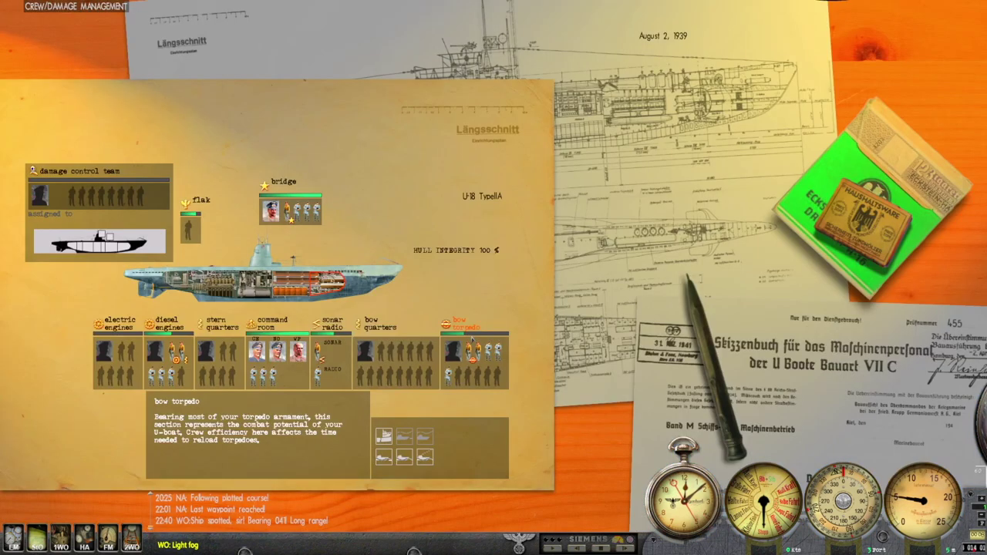
key("Home")
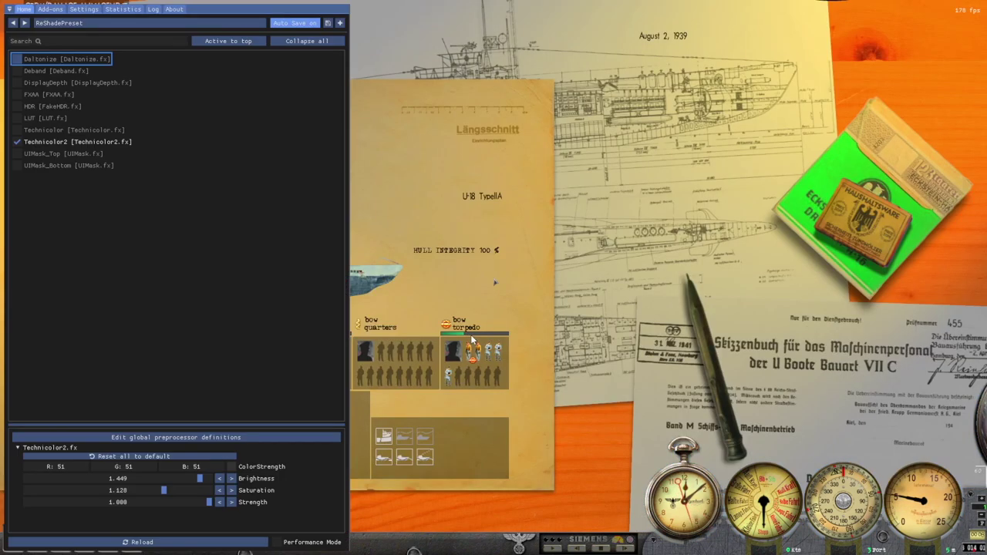
left_click(18, 143)
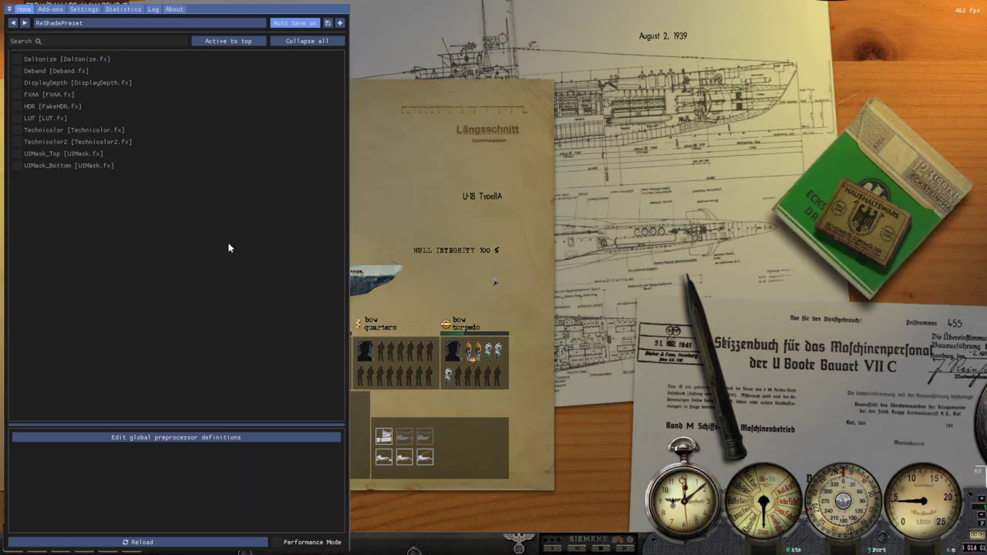
key("Home")
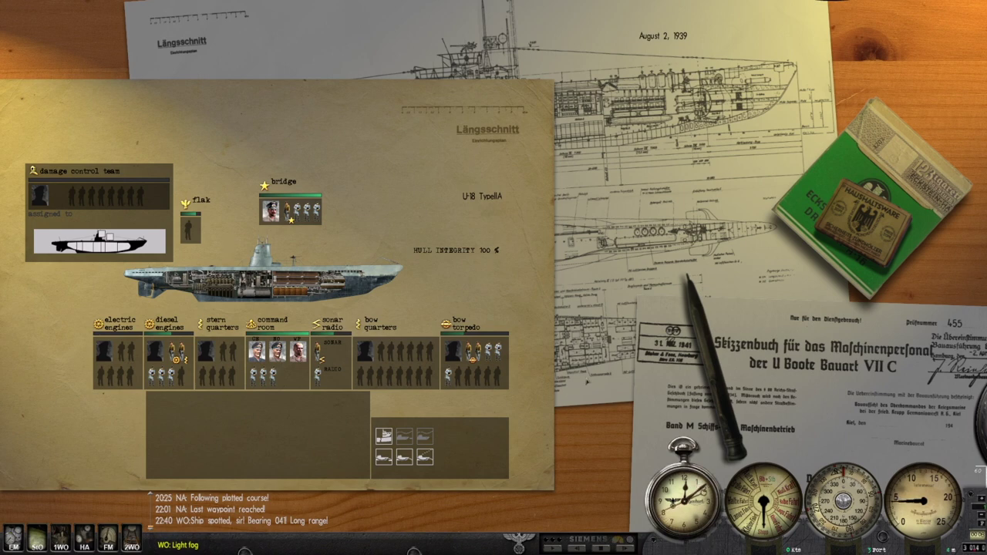
Check the ship camera and navigation map without the effect, then turn Technicolor2 back on over the map.
key("F12")
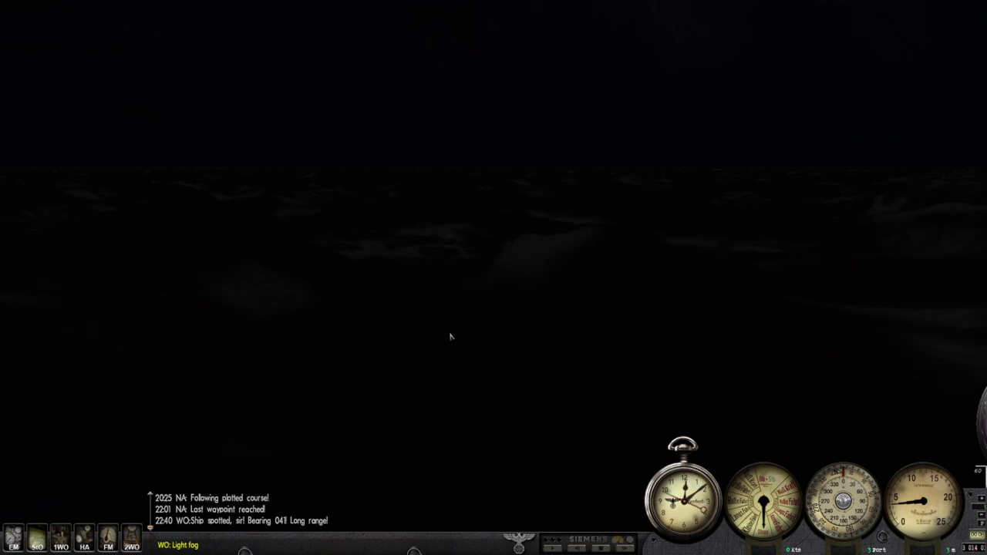
key("F5")
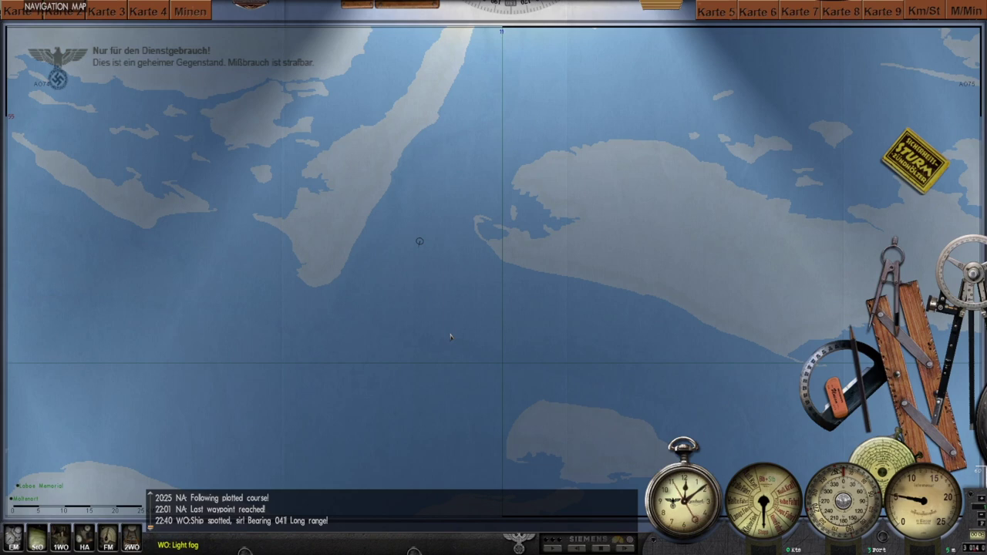
key("Home")
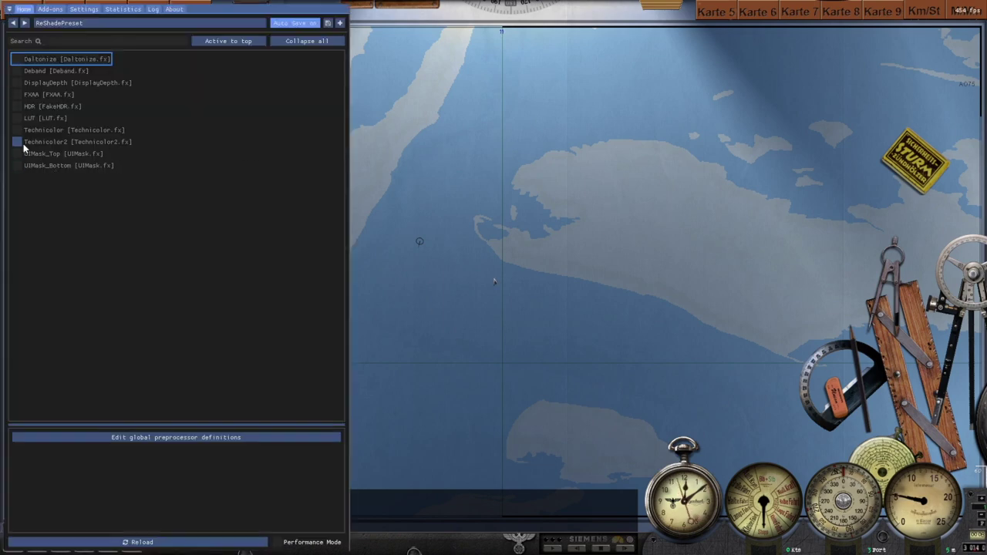
left_click(17, 142)
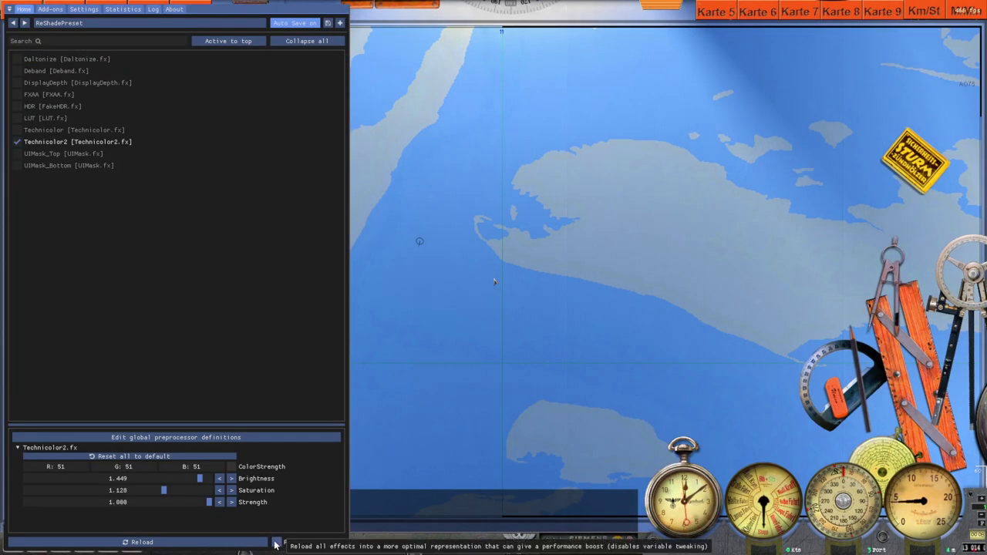
Enable ReShade's Performance Mode with Technicolor2 active, close the overlay and return to the bridge.
left_click(300, 547)
left_click(67, 144)
left_click(65, 144)
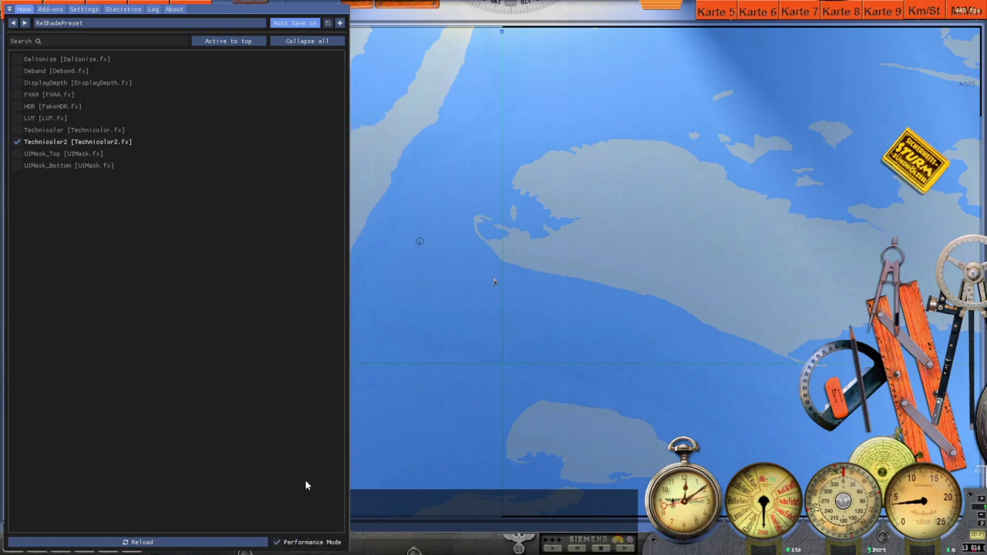
key("Home")
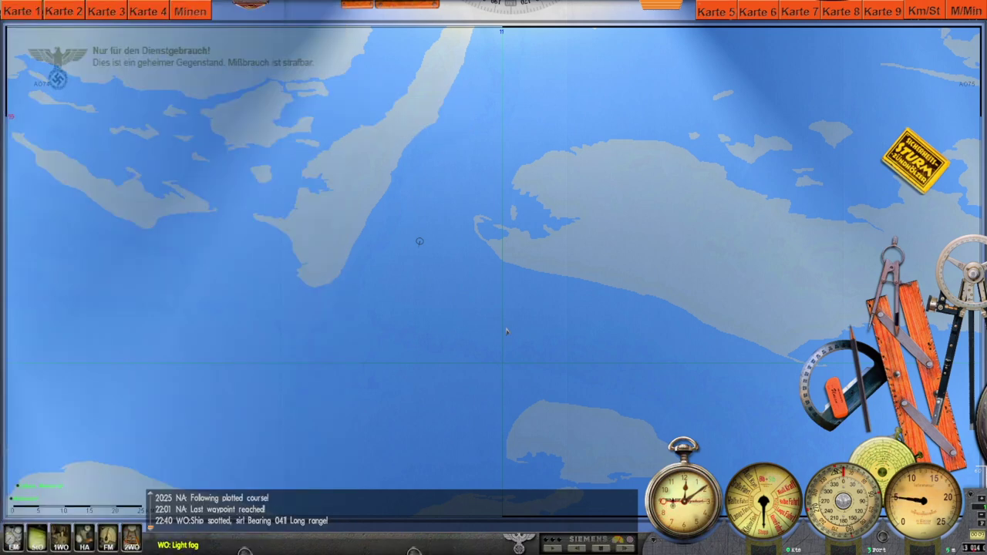
key("F2")
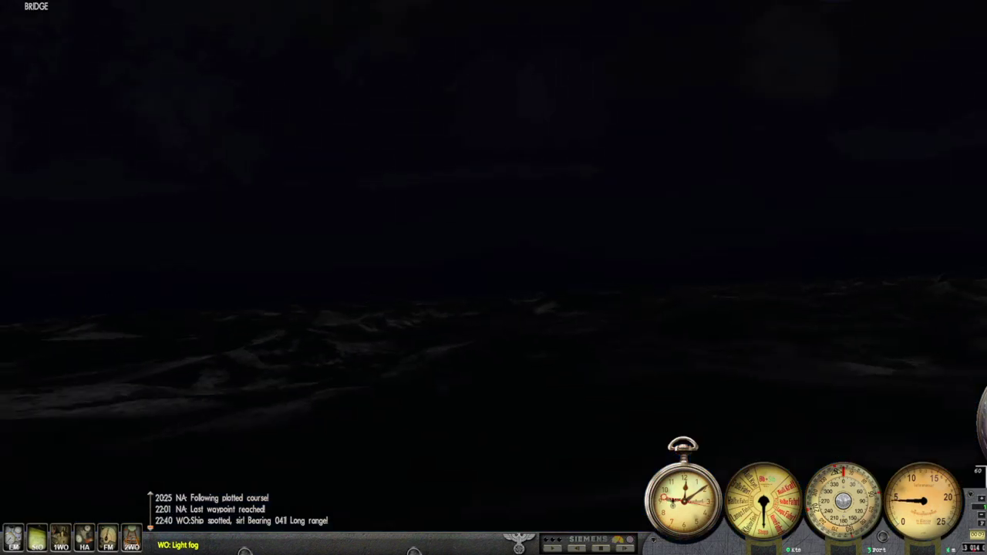